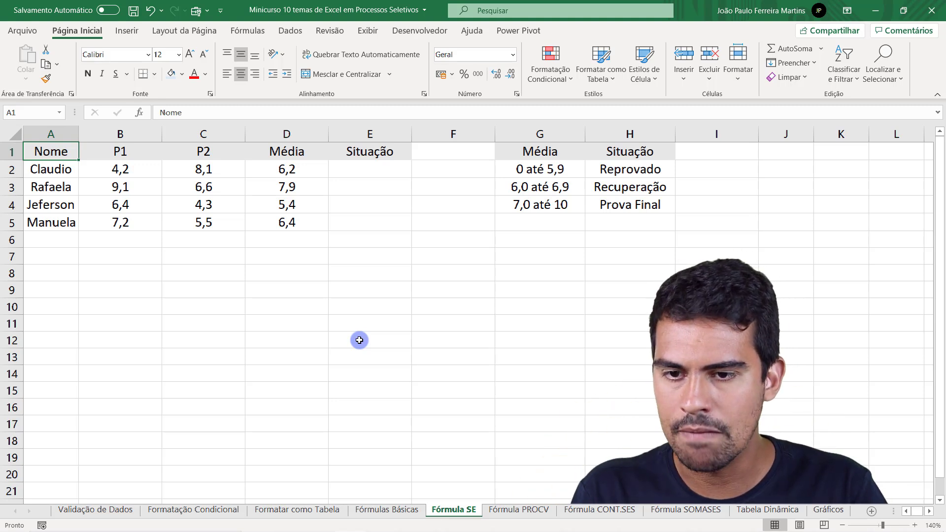
- Review the student names in A2:A5 and the P1 and P2 grades of the student in row 2
{"action": "left_click_drag", "start_coordinate": [40, 166], "coordinate": [35, 220]}
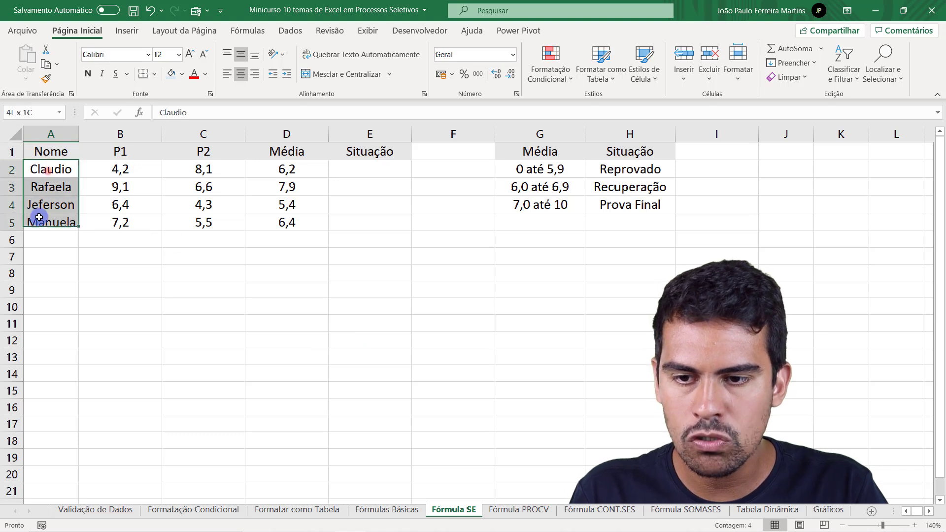
{"action": "left_click", "coordinate": [61, 193]}
{"action": "left_click", "coordinate": [67, 206]}
{"action": "left_click", "coordinate": [71, 221]}
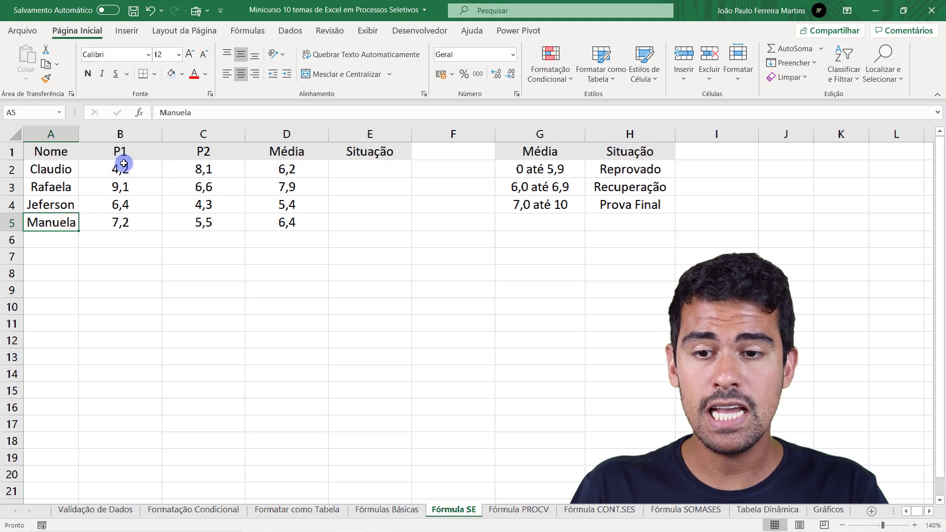
{"action": "mouse_move", "coordinate": [127, 155]}
{"action": "left_mouse_down"}
{"action": "mouse_move", "coordinate": [190, 152]}
{"action": "mouse_move", "coordinate": [110, 152]}
{"action": "mouse_move", "coordinate": [120, 154]}
{"action": "left_mouse_up"}
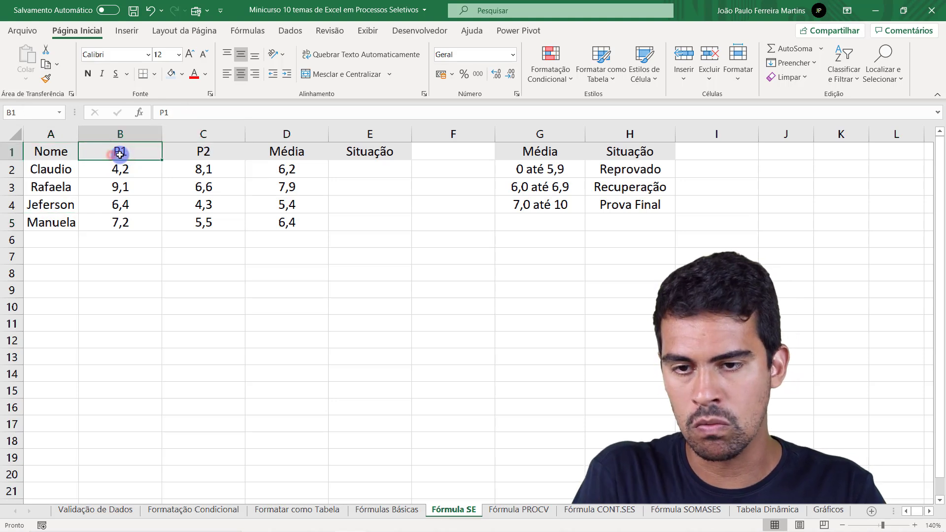
{"action": "left_click", "coordinate": [193, 153]}
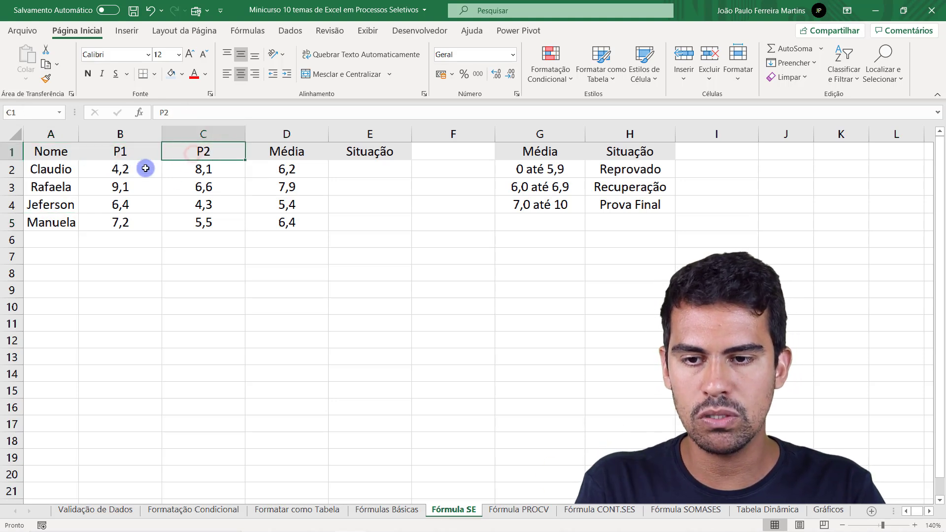
{"action": "left_click", "coordinate": [75, 170]}
{"action": "left_click", "coordinate": [136, 170]}
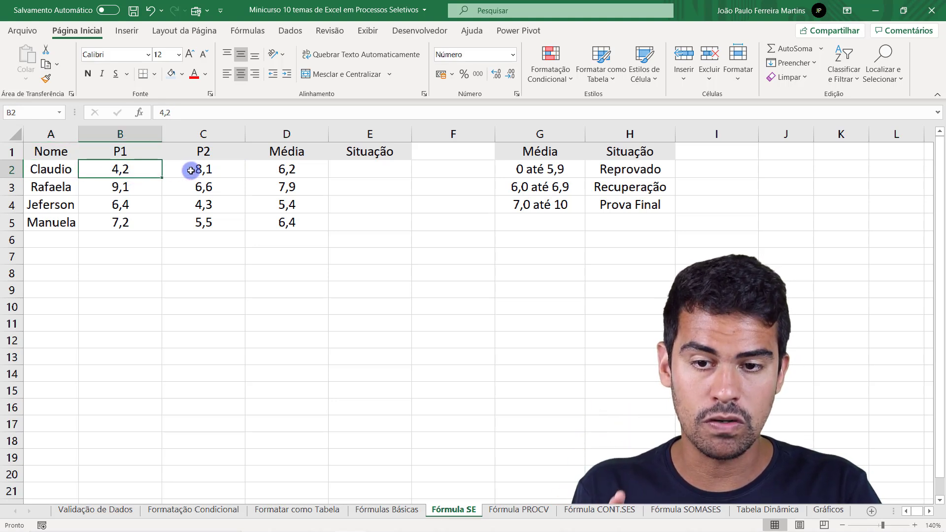
{"action": "left_click", "coordinate": [212, 170]}
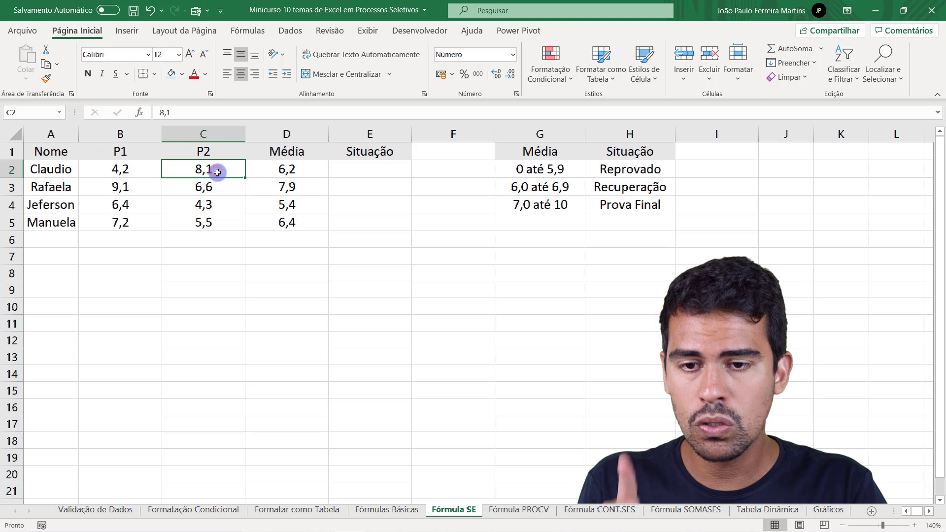
- Clear the averages in D2:D5 and enter =MÉDIA(B2:C2) in D2
{"action": "left_click_drag", "start_coordinate": [267, 170], "coordinate": [273, 219]}
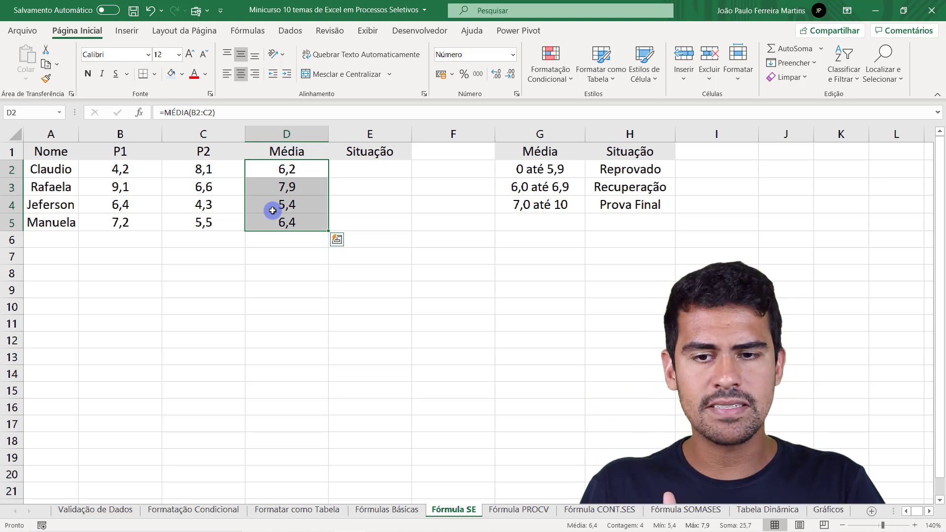
{"action": "key", "text": "Delete"}
{"action": "left_click", "coordinate": [299, 173]}
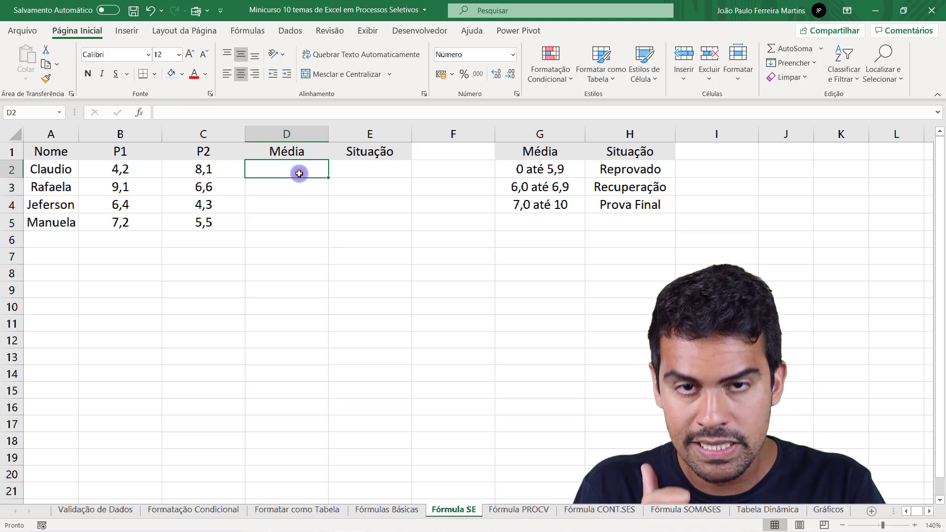
{"action": "type", "text": "=méd"}
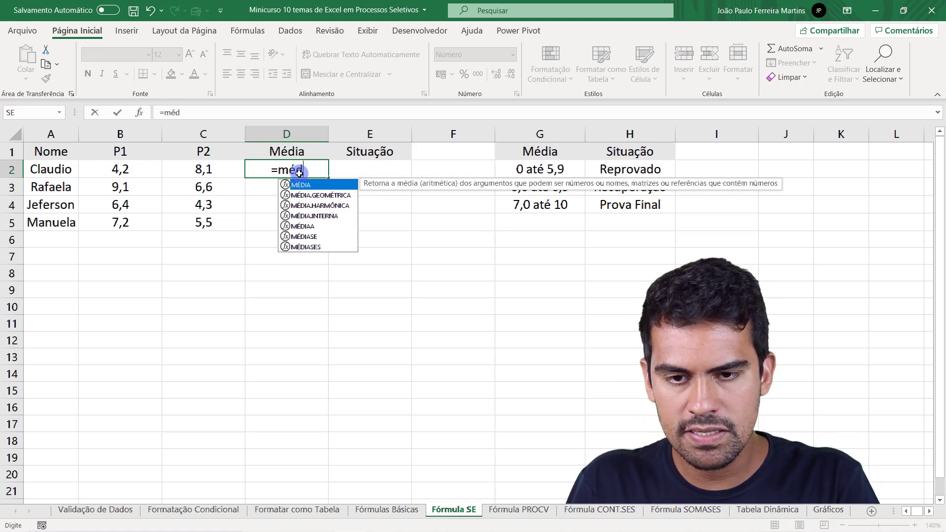
{"action": "key", "text": "Tab"}
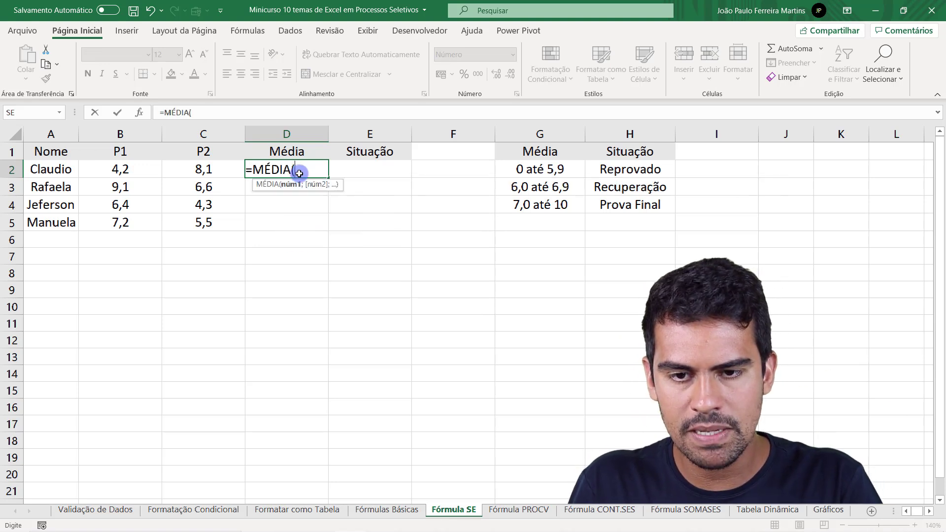
{"action": "left_click_drag", "start_coordinate": [123, 173], "coordinate": [205, 173]}
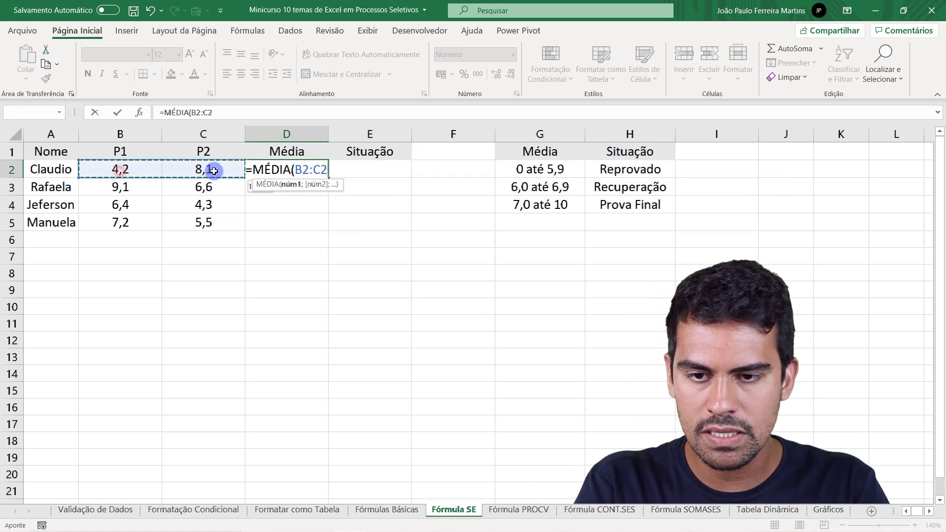
{"action": "left_click_drag", "start_coordinate": [122, 171], "coordinate": [212, 171]}
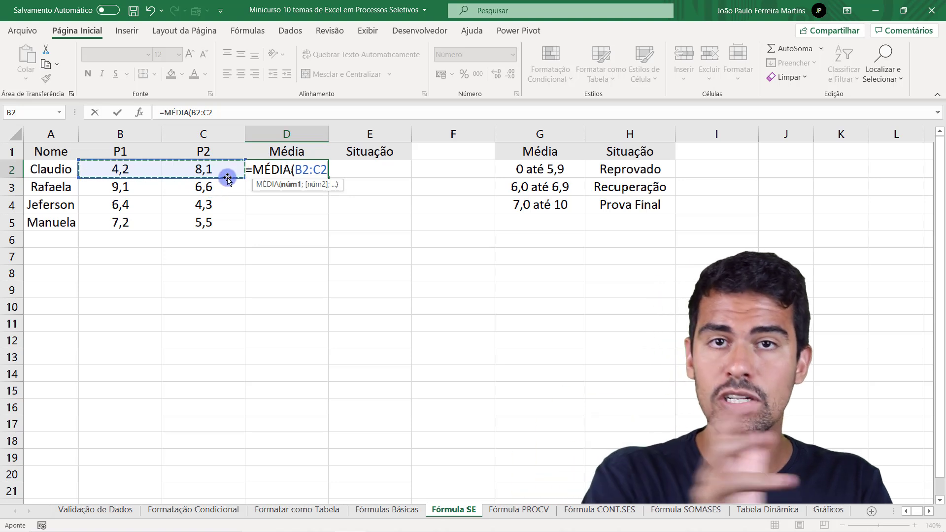
{"action": "key", "text": "Return"}
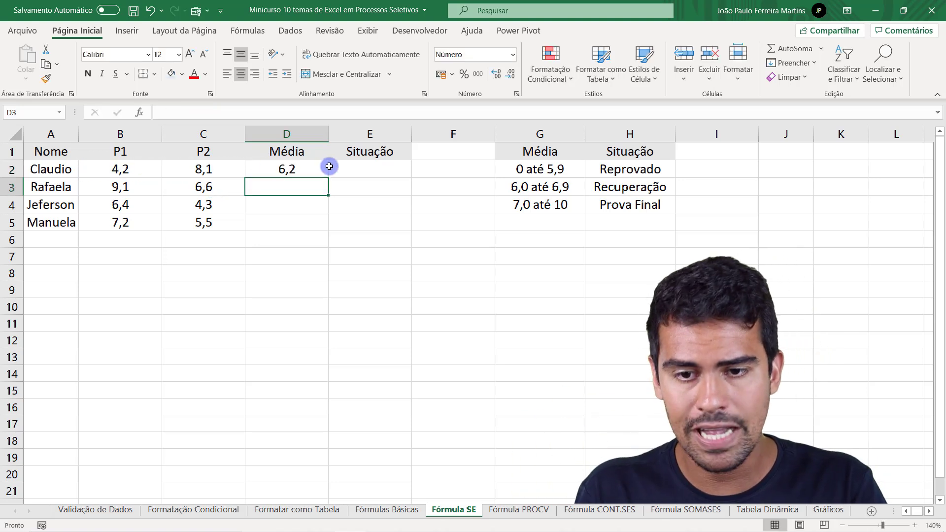
- Examine the average formula in D2 and the P1 and P2 grades that rows 3 to 5 need to average
{"action": "left_click", "coordinate": [306, 171]}
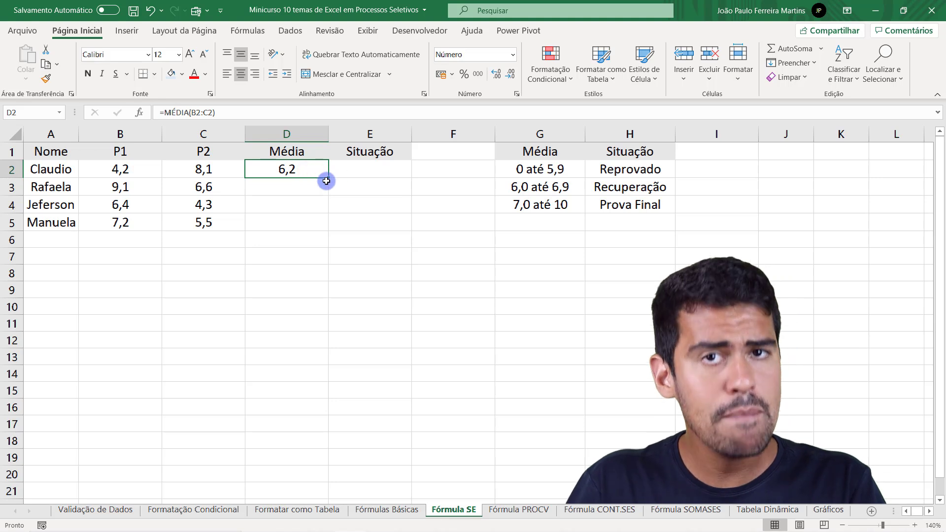
{"action": "key", "text": "F2"}
{"action": "key", "text": "Escape"}
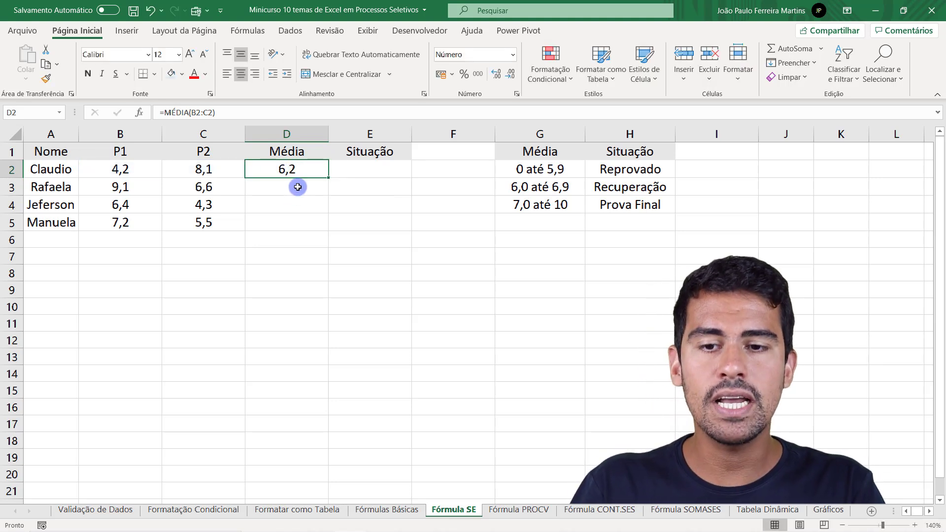
{"action": "left_click", "coordinate": [298, 187]}
{"action": "left_click", "coordinate": [291, 204]}
{"action": "left_click", "coordinate": [292, 224]}
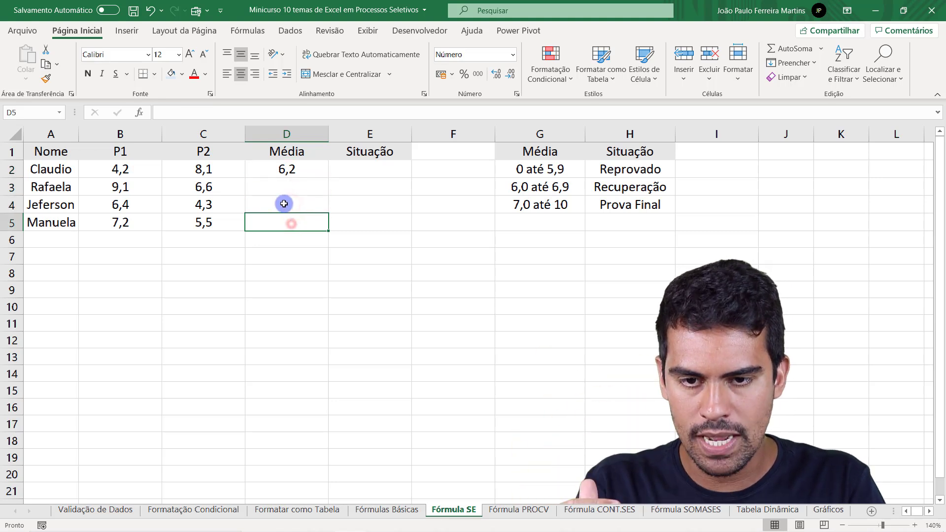
{"action": "left_click", "coordinate": [290, 191]}
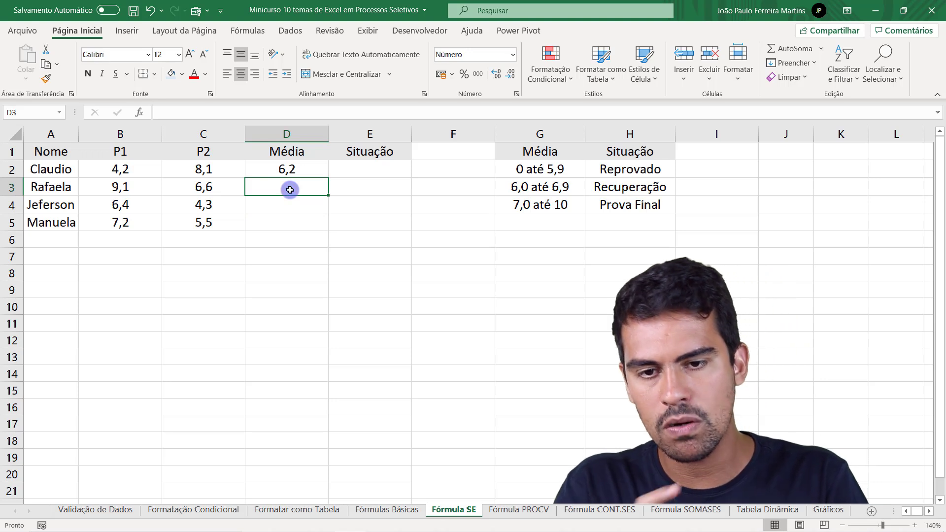
{"action": "left_click_drag", "start_coordinate": [123, 186], "coordinate": [186, 187]}
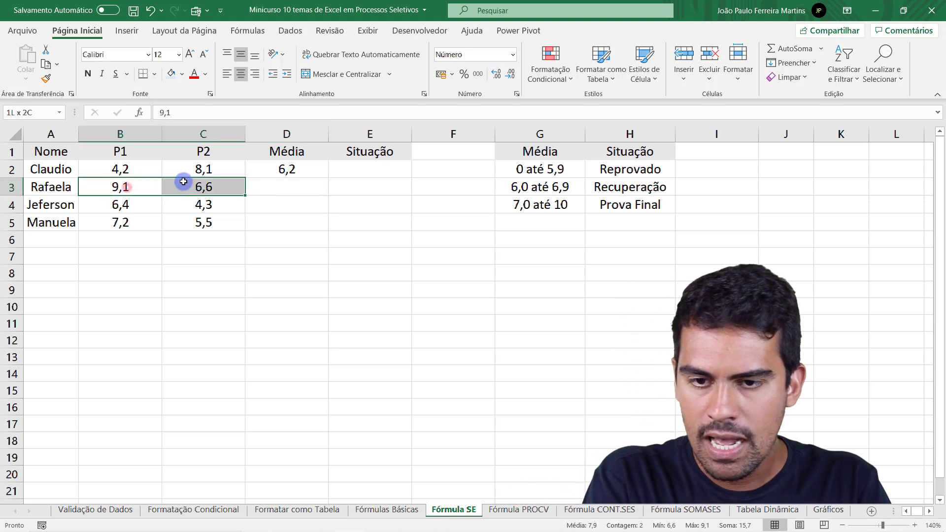
{"action": "left_click", "coordinate": [301, 203]}
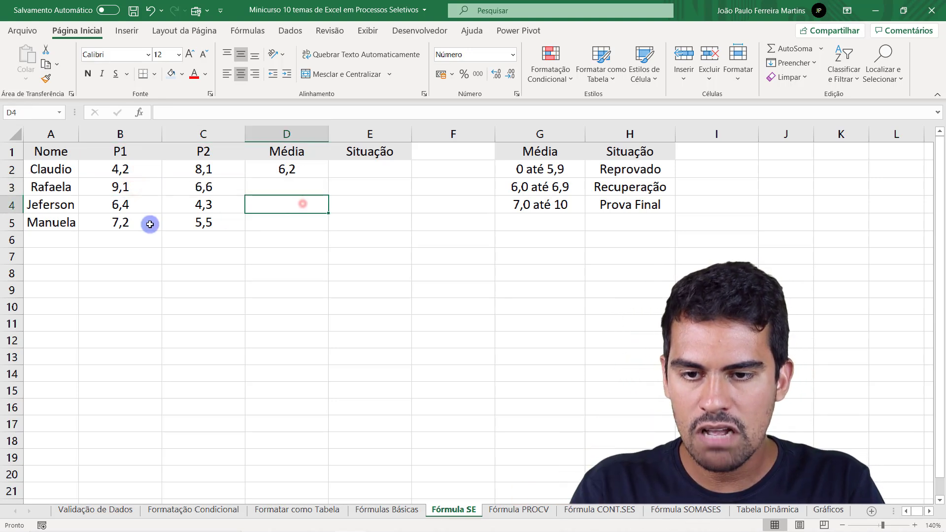
{"action": "left_click_drag", "start_coordinate": [131, 206], "coordinate": [197, 207]}
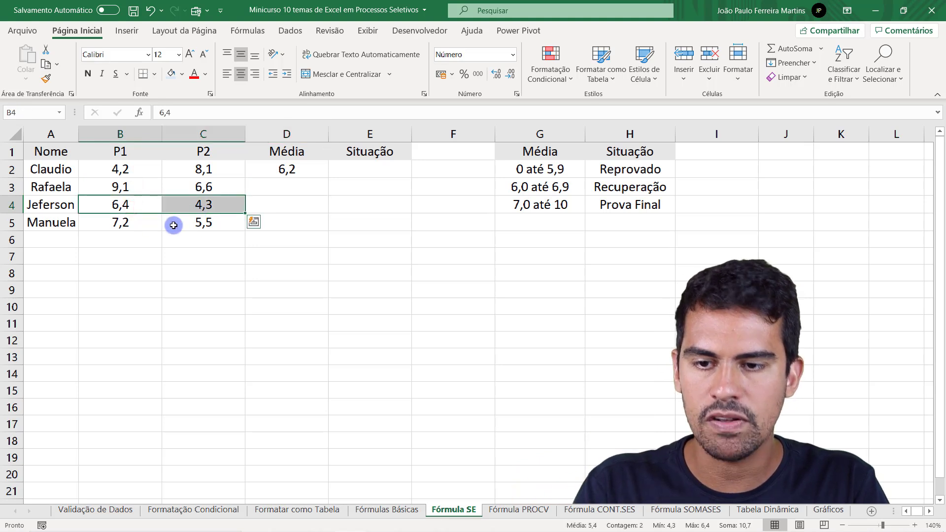
{"action": "left_click_drag", "start_coordinate": [144, 228], "coordinate": [177, 222]}
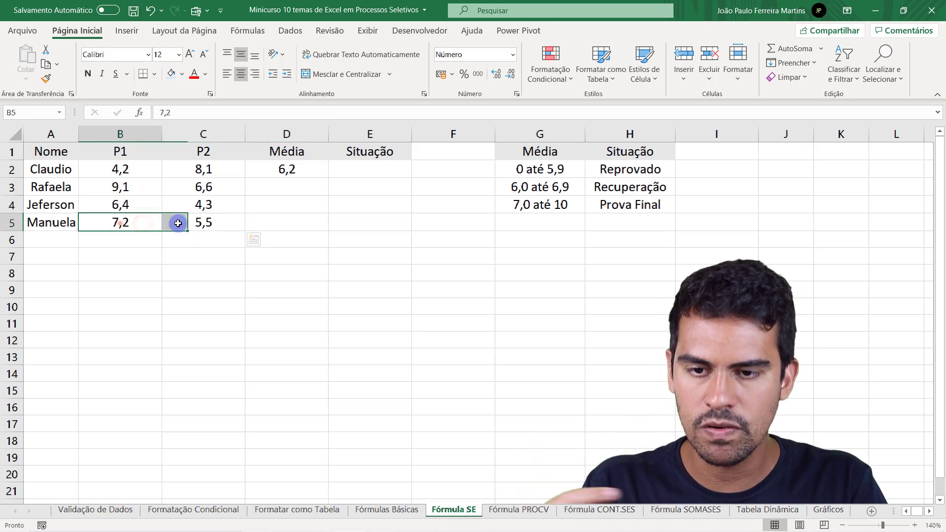
{"action": "double_click", "coordinate": [301, 169]}
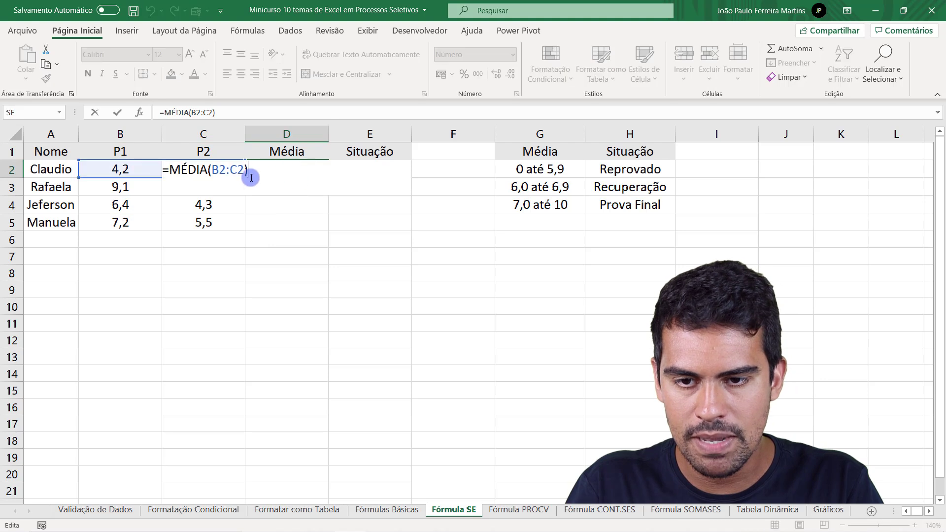
{"action": "key", "text": "ctrl+Return"}
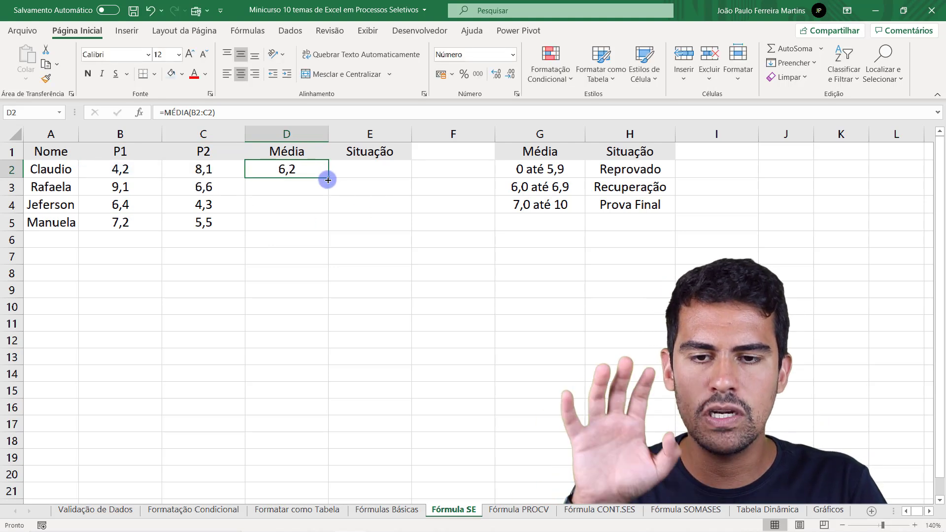
- Copy the average formula from D2 down column D by hand and clear the copies below it
{"action": "left_click_drag", "start_coordinate": [328, 178], "coordinate": [327, 237]}
{"action": "left_click", "coordinate": [303, 243]}
{"action": "key", "text": "Delete"}
{"action": "left_click_drag", "start_coordinate": [292, 170], "coordinate": [303, 215]}
{"action": "key", "text": "Delete"}
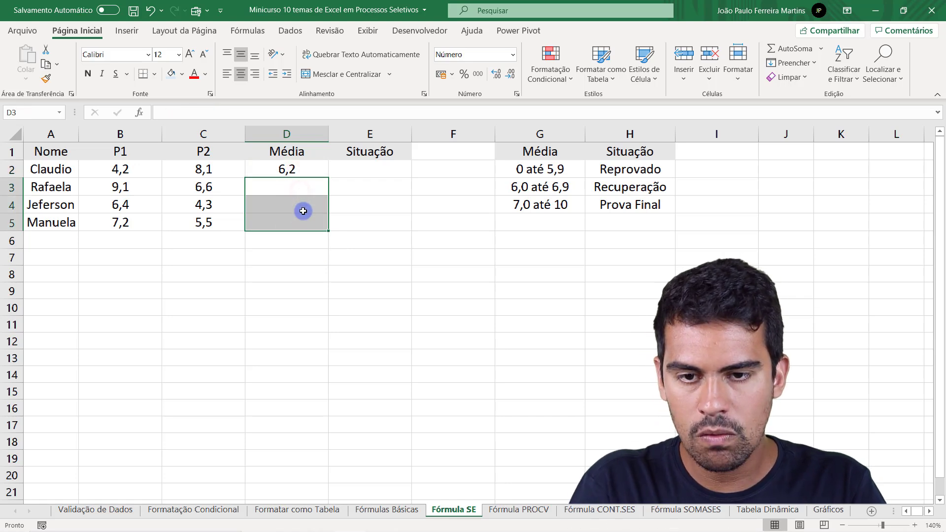
- Fill the average formula from D2 down to D5 for all remaining students
{"action": "left_click", "coordinate": [306, 174]}
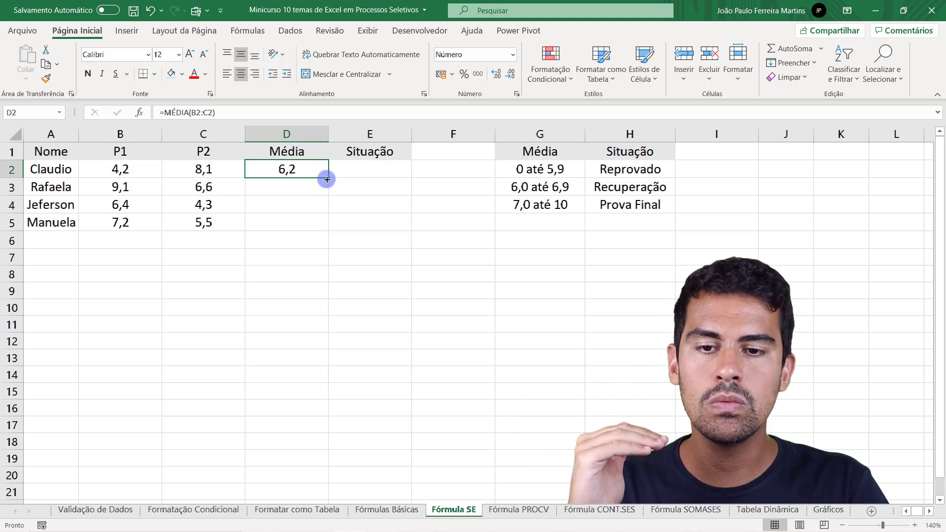
{"action": "double_click", "coordinate": [327, 179]}
{"action": "left_click_drag", "start_coordinate": [308, 171], "coordinate": [304, 223]}
{"action": "left_click", "coordinate": [352, 173]}
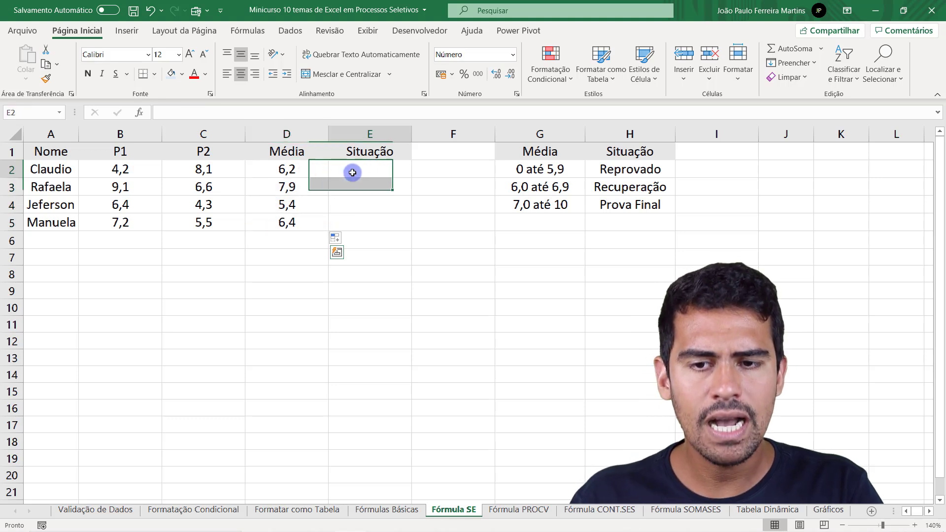
- Compare the averages in D2:D5 with the grade ranges and situations in the criteria table in G1:H4
{"action": "left_click_drag", "start_coordinate": [306, 169], "coordinate": [301, 226]}
{"action": "left_click", "coordinate": [362, 172]}
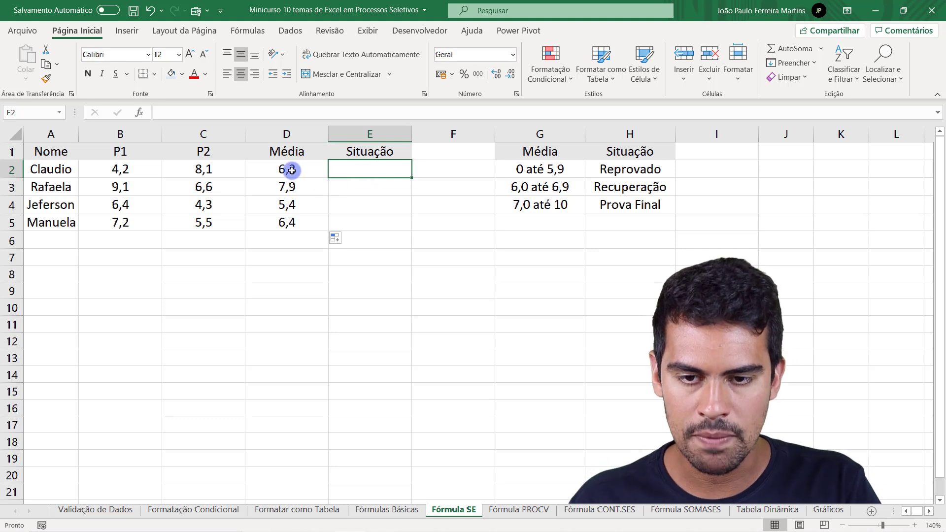
{"action": "left_click_drag", "start_coordinate": [289, 169], "coordinate": [290, 223]}
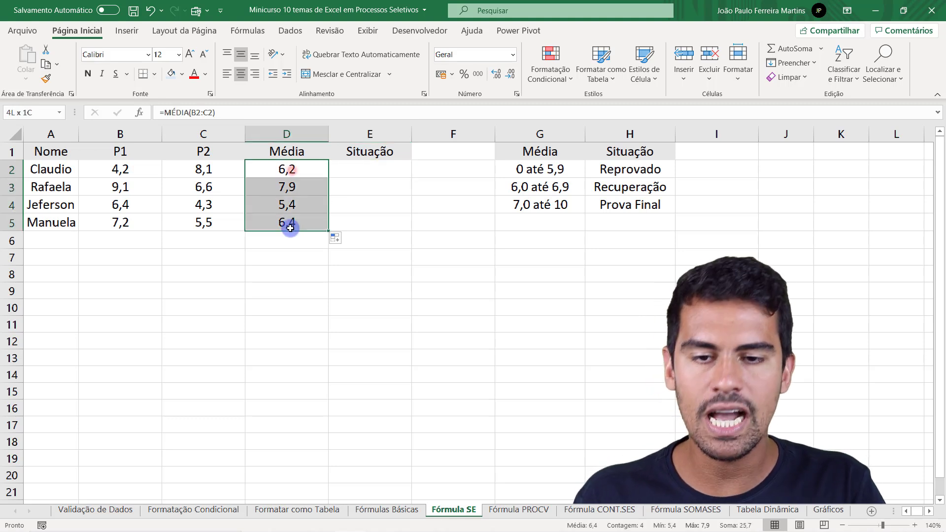
{"action": "left_click", "coordinate": [402, 171]}
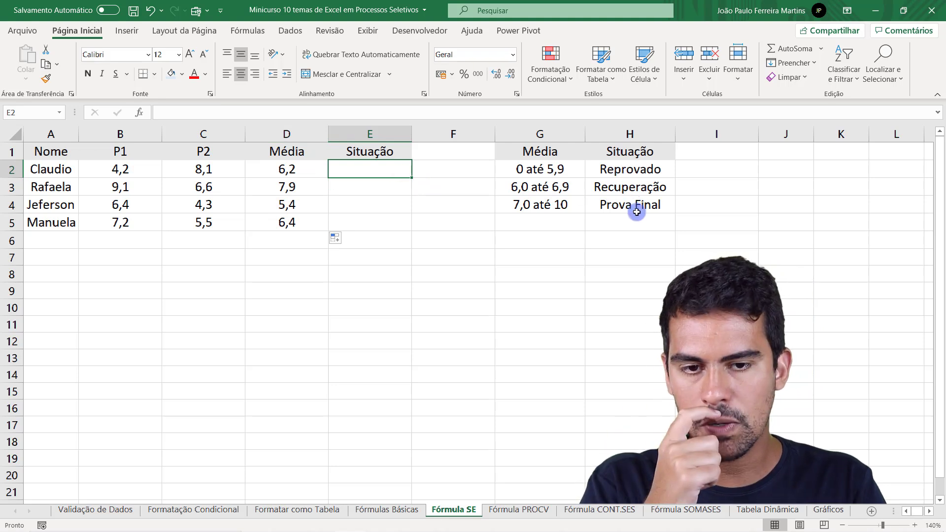
{"action": "left_click", "coordinate": [613, 205]}
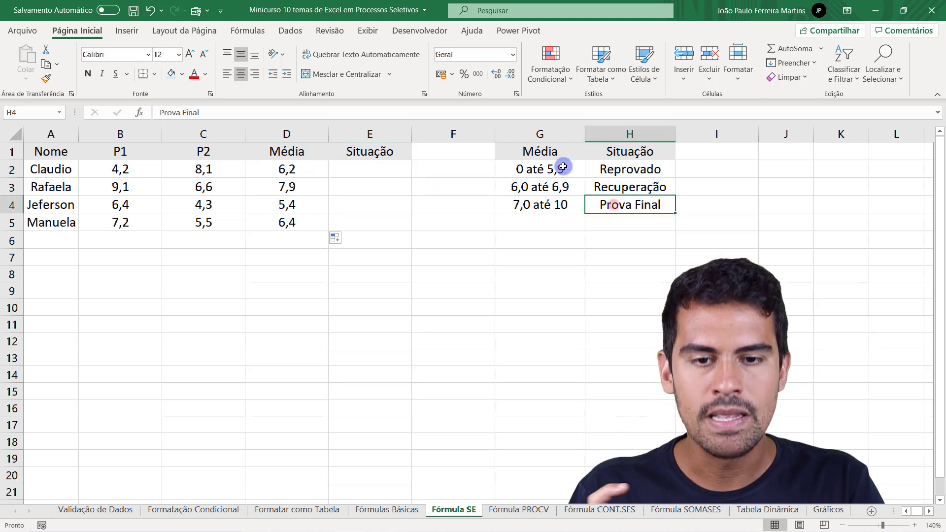
{"action": "left_click", "coordinate": [552, 169]}
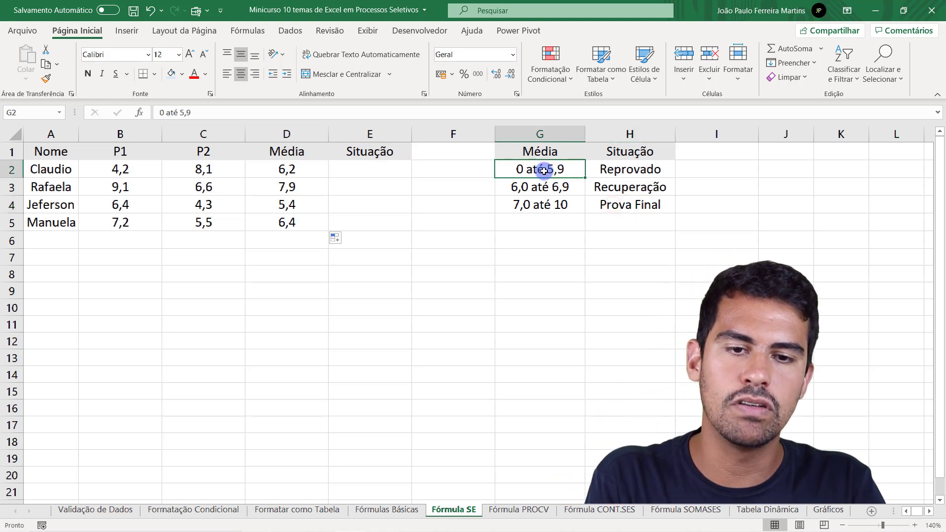
{"action": "left_click", "coordinate": [640, 171]}
{"action": "left_click_drag", "start_coordinate": [570, 172], "coordinate": [630, 172]}
{"action": "key", "text": "Tab"}
{"action": "key", "text": "Tab"}
{"action": "key", "text": "Tab"}
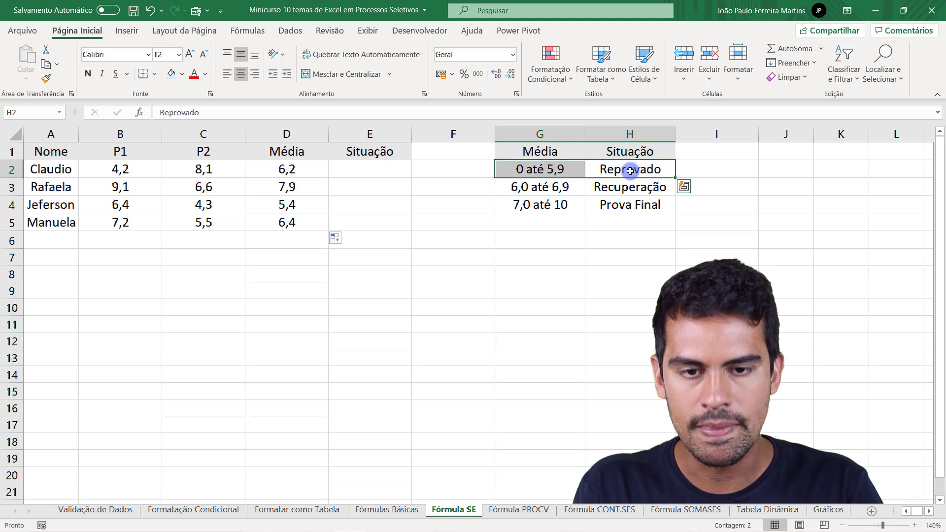
{"action": "left_click", "coordinate": [554, 184]}
{"action": "left_click", "coordinate": [597, 188]}
{"action": "left_click", "coordinate": [548, 191]}
{"action": "left_click_drag", "start_coordinate": [594, 190], "coordinate": [624, 190]}
{"action": "key", "text": "Tab"}
{"action": "key", "text": "Tab"}
{"action": "key", "text": "Tab"}
{"action": "key", "text": "Tab"}
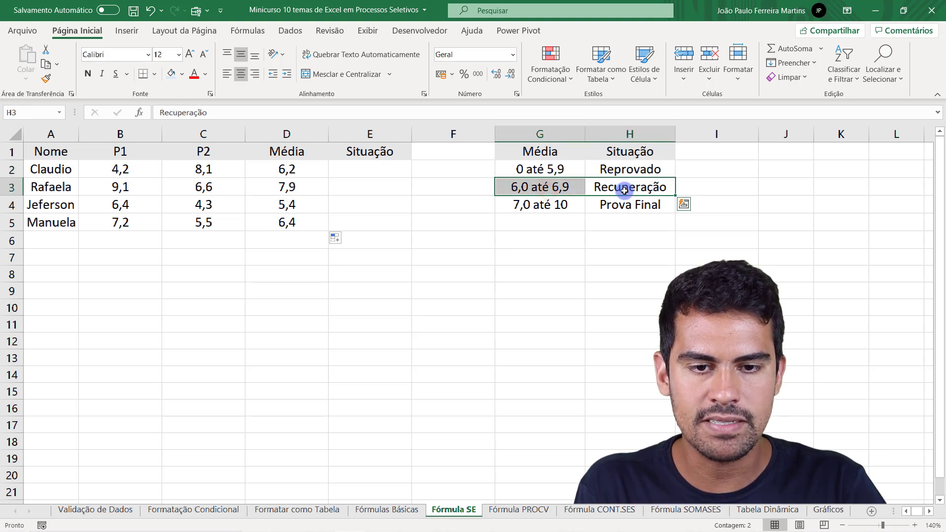
- Replace the situation for the "7,0 até 10" range in H4 with "Aprovado"
{"action": "left_click", "coordinate": [545, 202]}
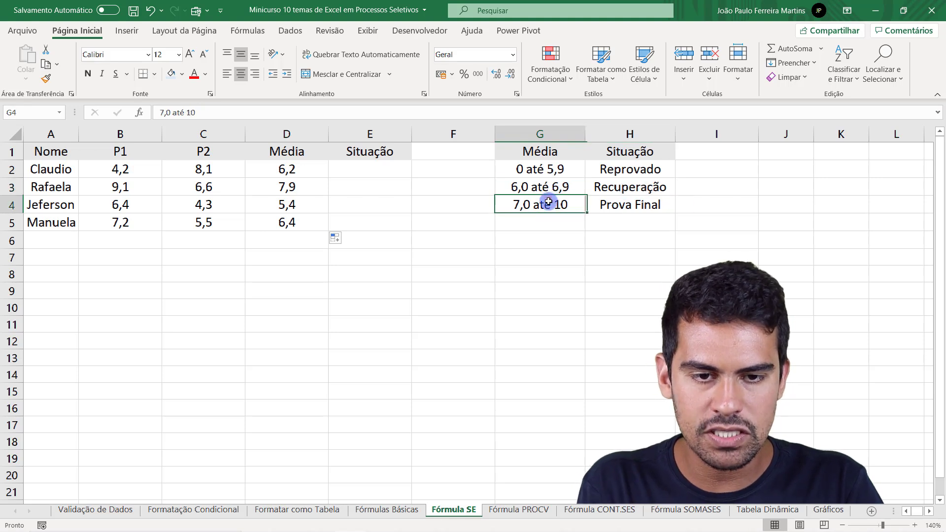
{"action": "left_click", "coordinate": [649, 208]}
{"action": "type", "text": "Aprovado"}
{"action": "key", "text": "Return"}
- Review the three possible situations listed in H2:H4 of the criteria table
{"action": "left_click_drag", "start_coordinate": [655, 171], "coordinate": [655, 204]}
{"action": "left_click", "coordinate": [654, 204]}
{"action": "key", "text": "Return"}
{"action": "left_click", "coordinate": [654, 204]}
{"action": "mouse_move", "coordinate": [649, 170]}
{"action": "left_mouse_down"}
{"action": "mouse_move", "coordinate": [645, 205]}
{"action": "mouse_move", "coordinate": [644, 172]}
{"action": "left_mouse_up"}
{"action": "key", "text": "Return"}
{"action": "key", "text": "Return"}
{"action": "key", "text": "Return"}
{"action": "key", "text": "Return"}
{"action": "key", "text": "Return"}
{"action": "key", "text": "Return"}
{"action": "key", "text": "Return"}
{"action": "key", "text": "Return"}
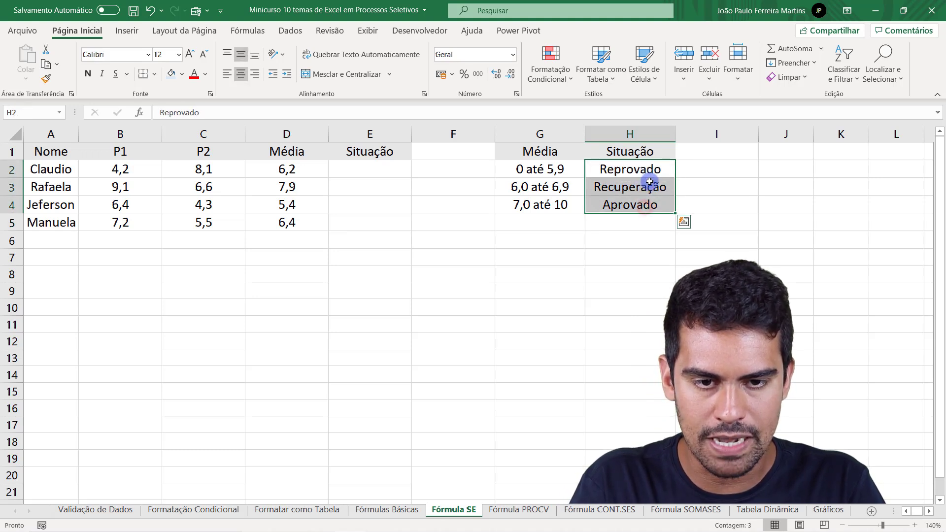
- Review each grade range in G2:G4 together with its corresponding situation in H2:H4 of the criteria table
{"action": "left_click", "coordinate": [554, 181]}
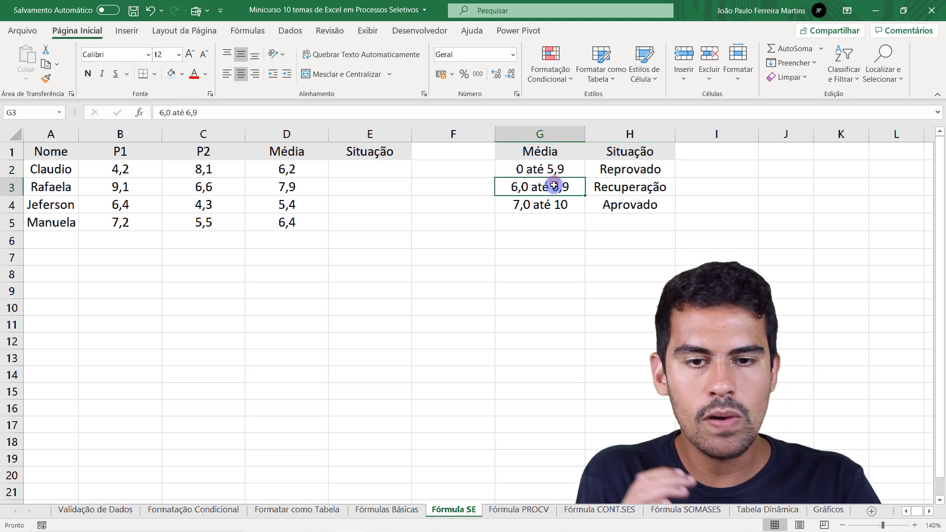
{"action": "left_click_drag", "start_coordinate": [574, 169], "coordinate": [632, 209]}
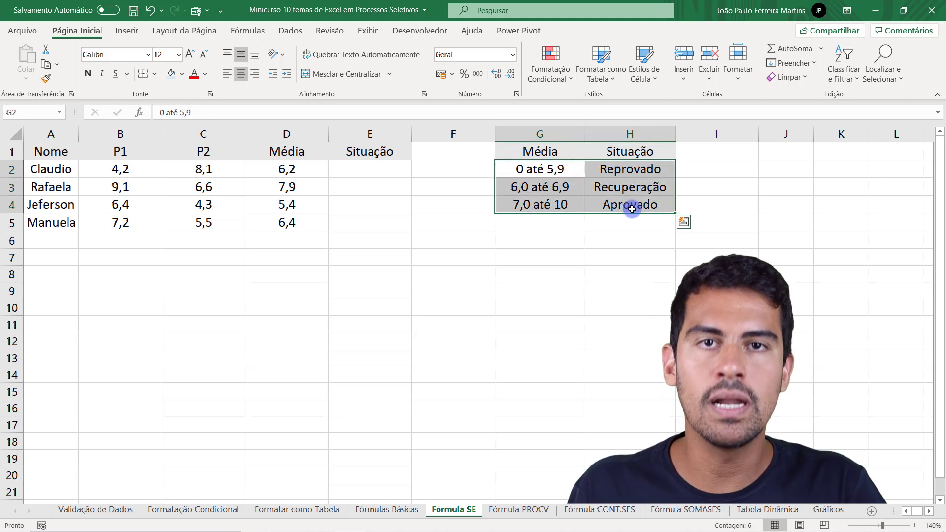
{"action": "key", "text": "Return"}
{"action": "key", "text": "Return"}
{"action": "key", "text": "Return"}
{"action": "key", "text": "Return"}
{"action": "key", "text": "Return"}
{"action": "key", "text": "Return"}
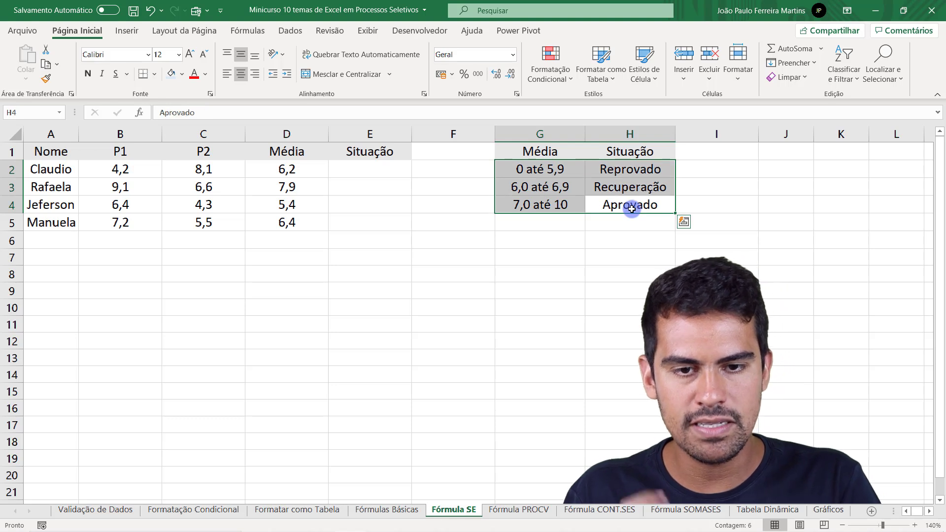
{"action": "left_click", "coordinate": [572, 169]}
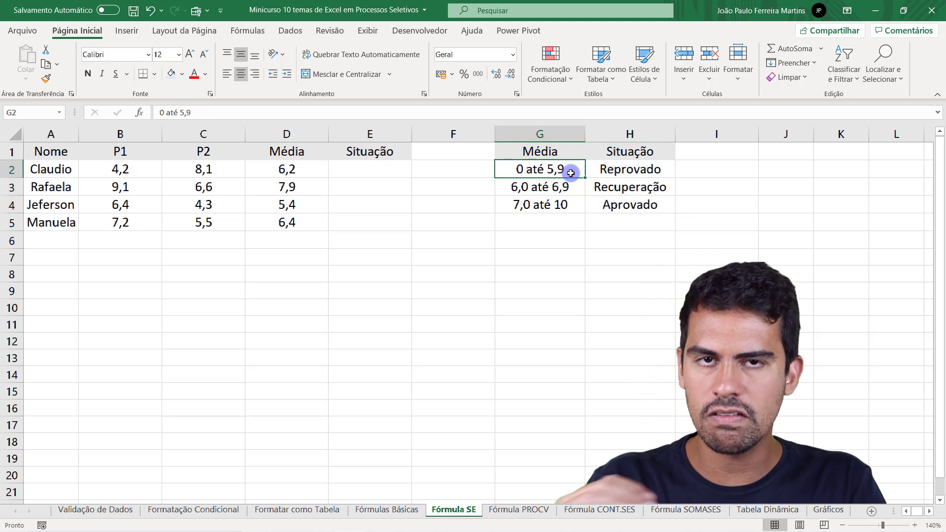
{"action": "left_click", "coordinate": [612, 172]}
{"action": "left_click", "coordinate": [564, 187]}
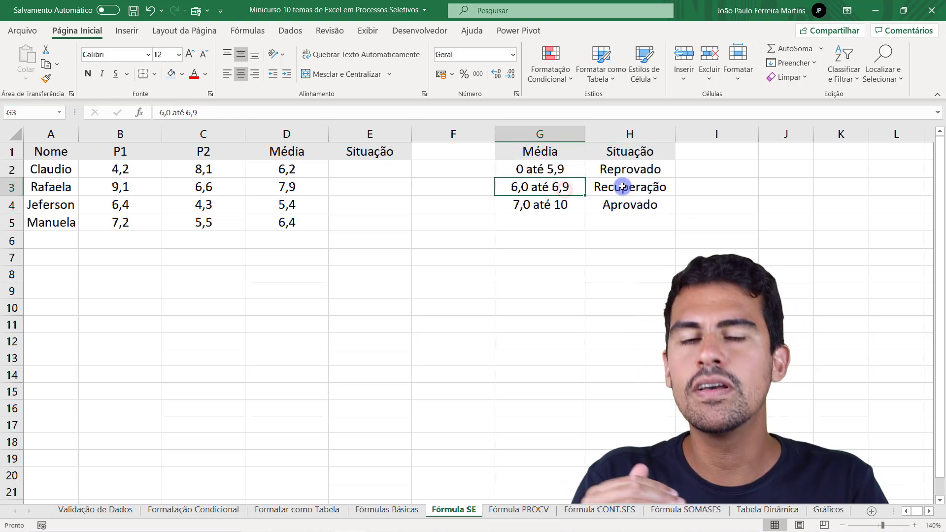
{"action": "left_click", "coordinate": [622, 187]}
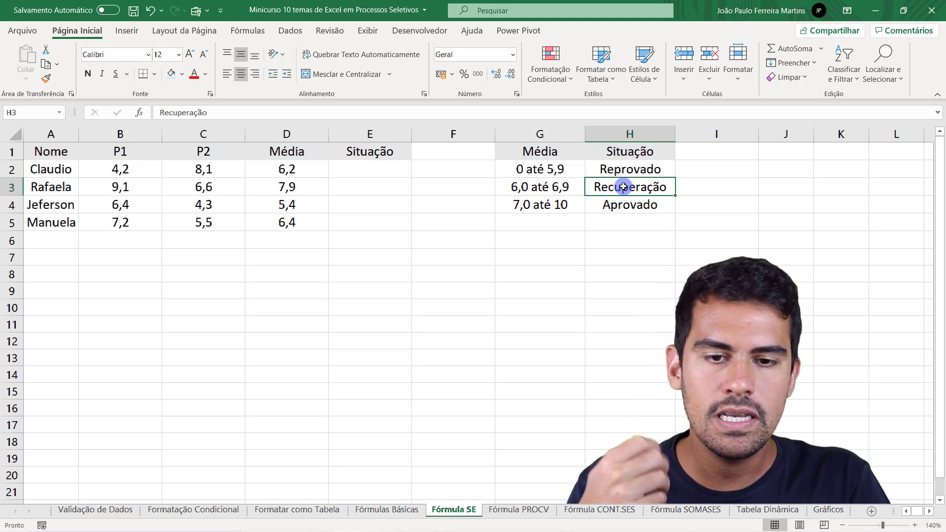
{"action": "left_click", "coordinate": [547, 202]}
{"action": "left_click", "coordinate": [597, 206]}
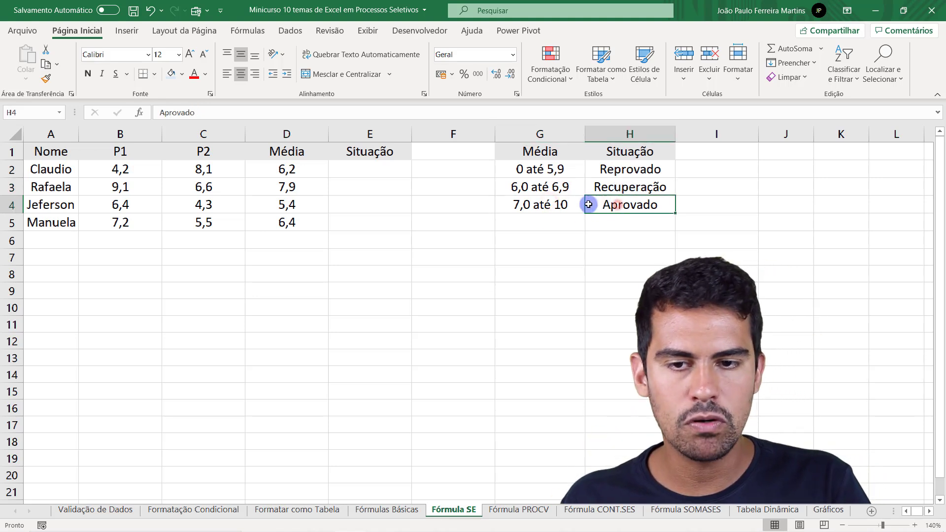
- Enter the situation "Recuperação" in E2 for the first student, based on the average in D2
{"action": "left_click", "coordinate": [384, 172]}
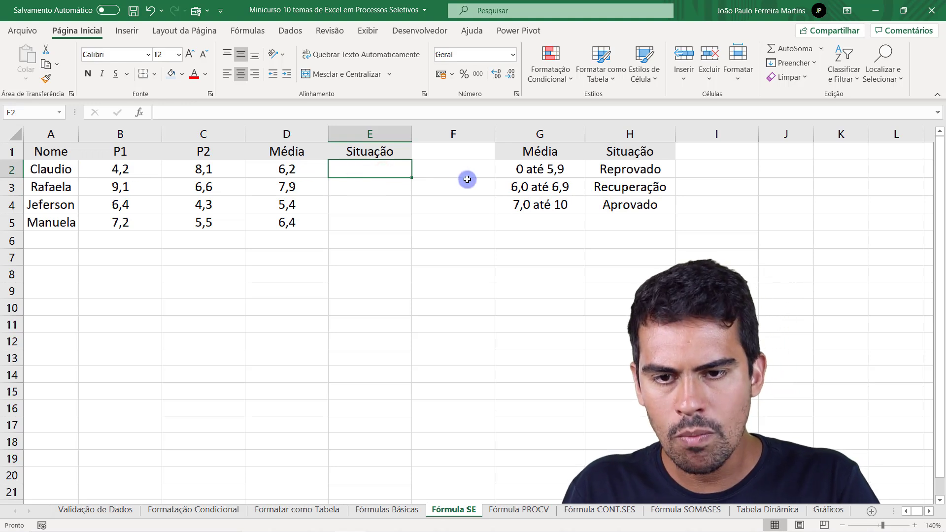
{"action": "left_click", "coordinate": [294, 174]}
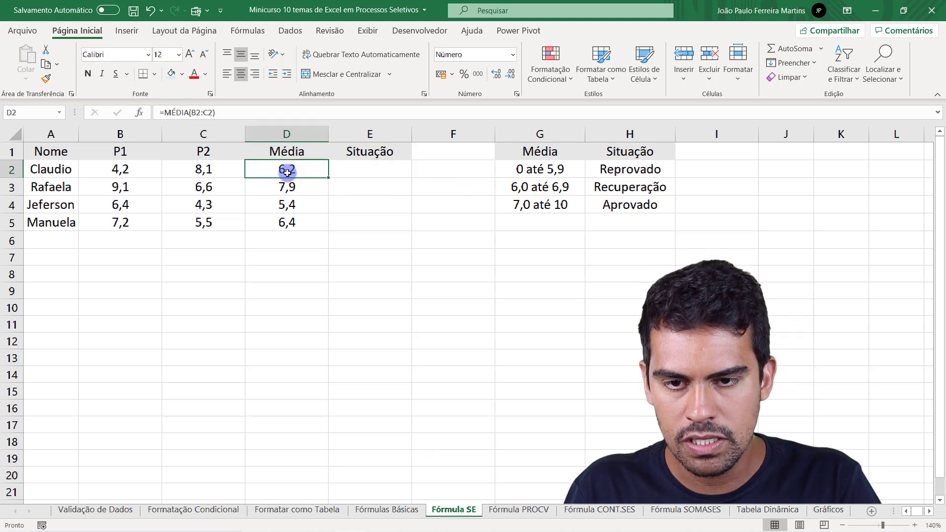
{"action": "left_click", "coordinate": [350, 169]}
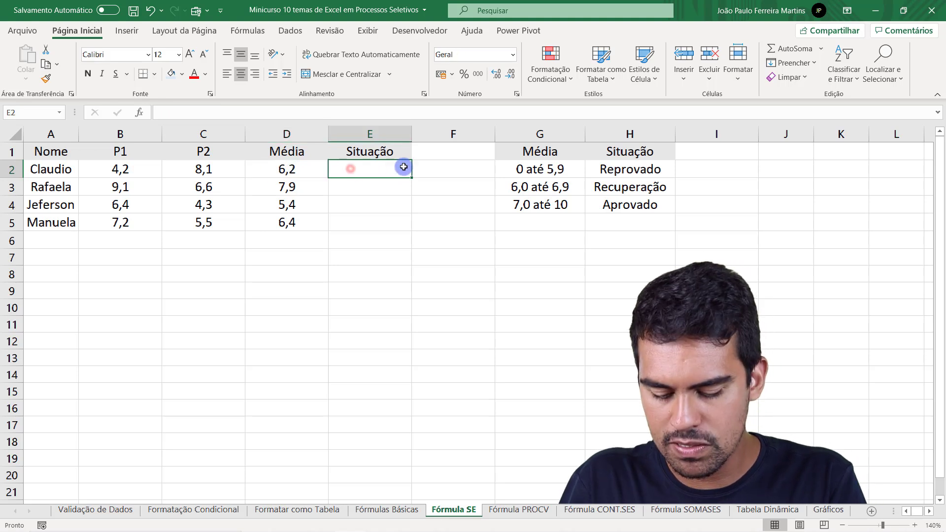
{"action": "type", "text": "Recupe"}
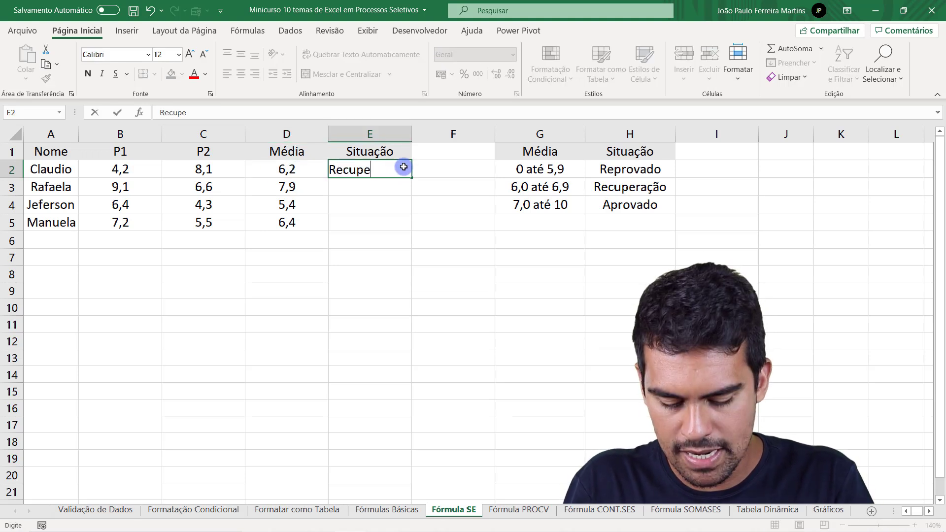
{"action": "type", "text": "ração"}
{"action": "key", "text": "Return"}
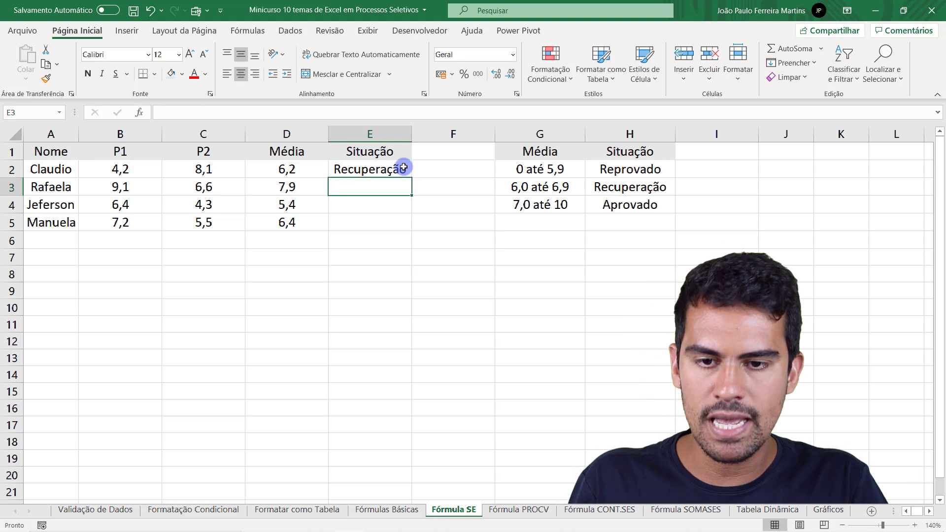
- Enter the situation "Aprovado" in E3 based on the average in D3, and check it against the situations in H2:H4
{"action": "left_click", "coordinate": [290, 186]}
{"action": "left_click", "coordinate": [370, 185]}
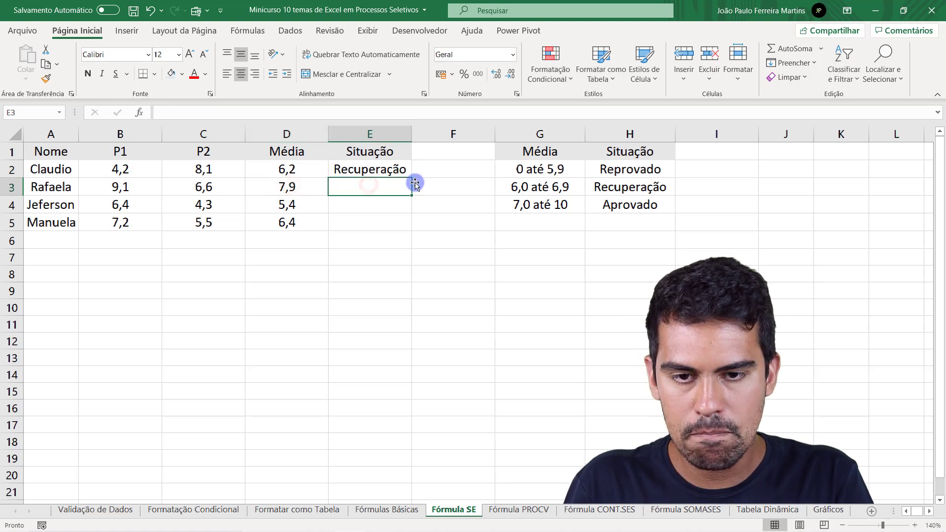
{"action": "type", "text": "Aprova"}
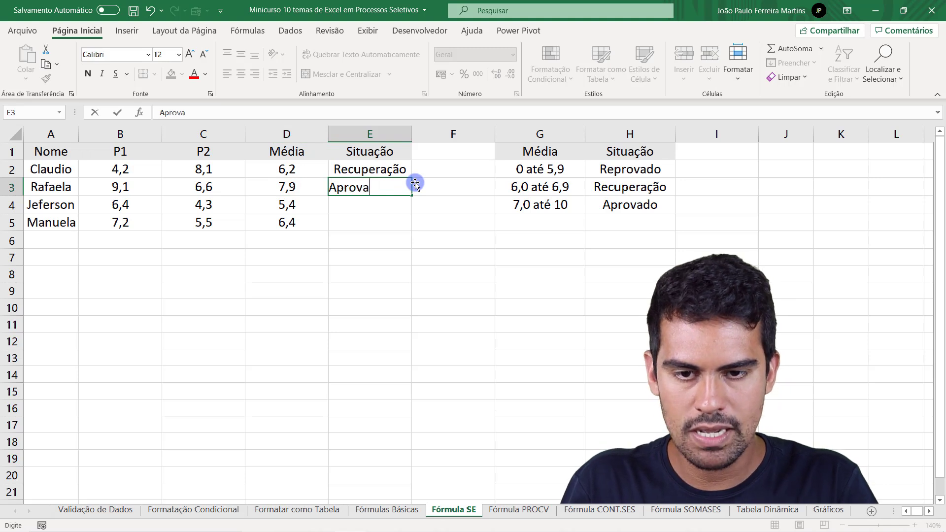
{"action": "type", "text": "do"}
{"action": "key", "text": "Return"}
{"action": "left_click_drag", "start_coordinate": [654, 169], "coordinate": [655, 206]}
{"action": "left_click", "coordinate": [66, 193]}
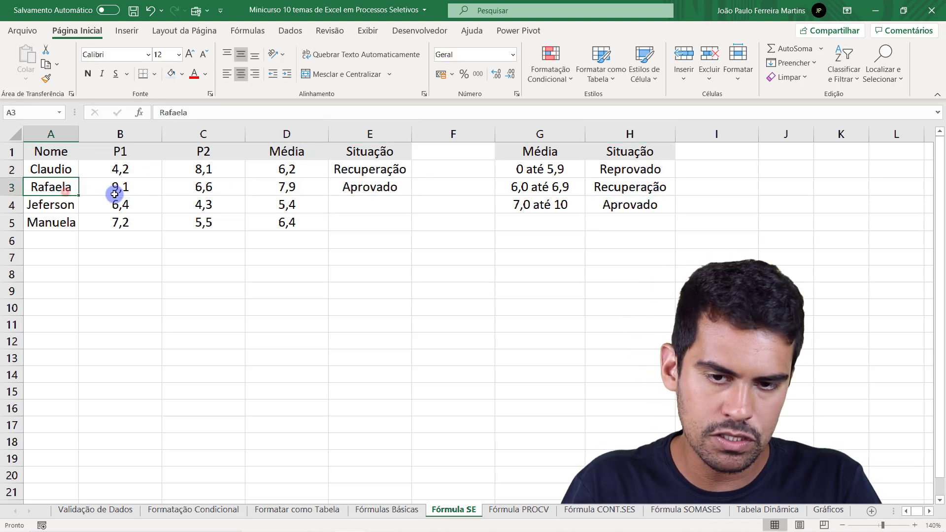
{"action": "left_click", "coordinate": [361, 186]}
{"action": "left_click_drag", "start_coordinate": [639, 172], "coordinate": [635, 200]}
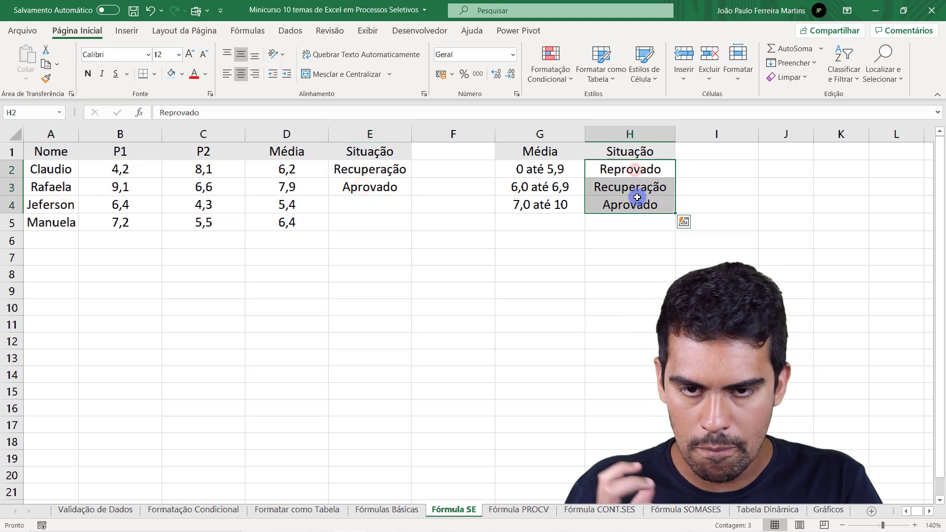
{"action": "left_click", "coordinate": [398, 184]}
- Enter the situation "Recuperação" in E4 for the third student
{"action": "left_click", "coordinate": [381, 200]}
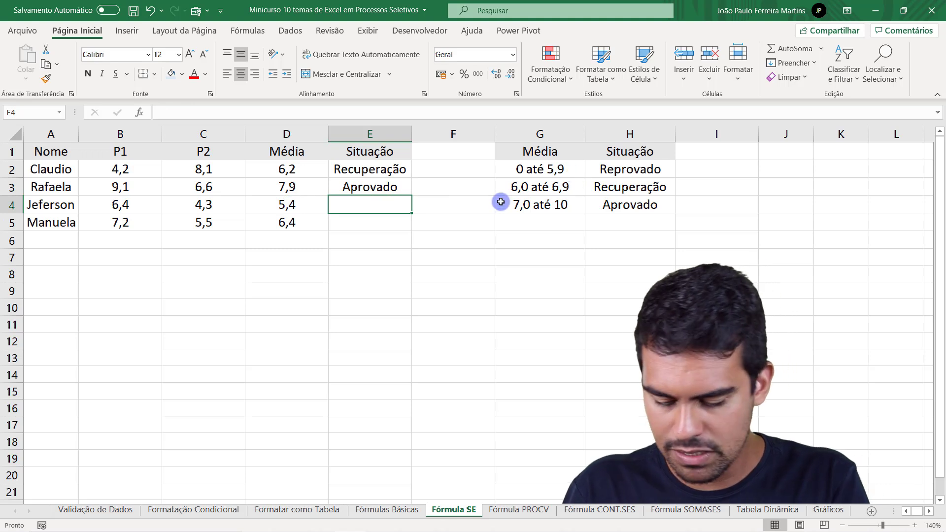
{"action": "type", "text": "Recuperação"}
{"action": "key", "text": "Tab"}
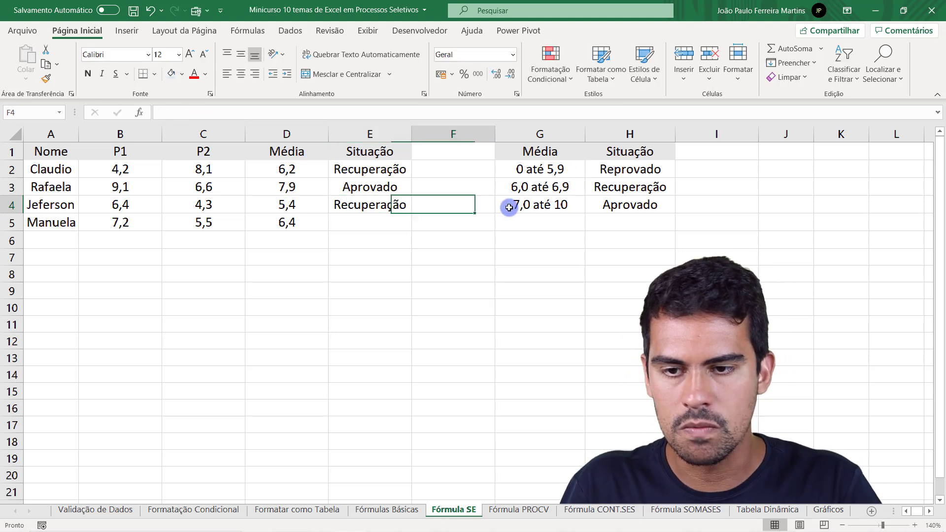
{"action": "key", "text": "Return"}
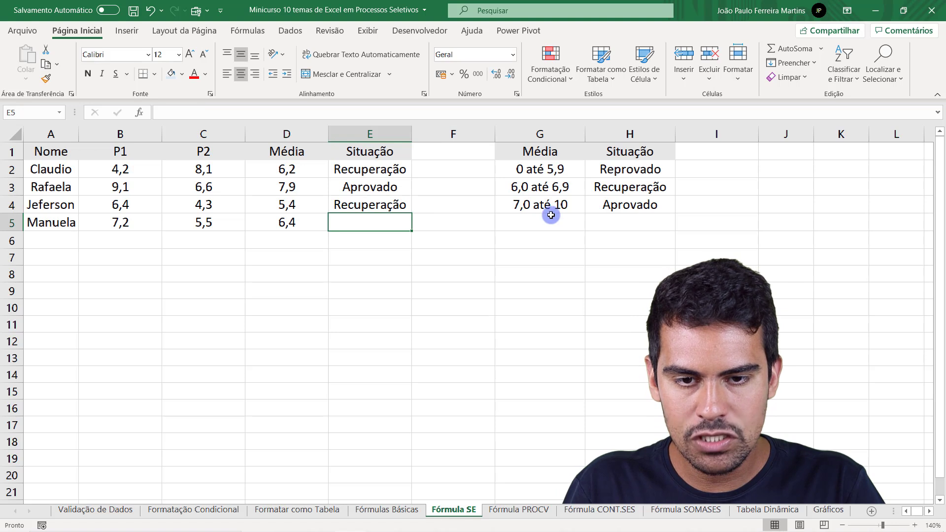
- Replace the third student's situation in E4 with "Reprovado"
{"action": "left_click", "coordinate": [294, 228]}
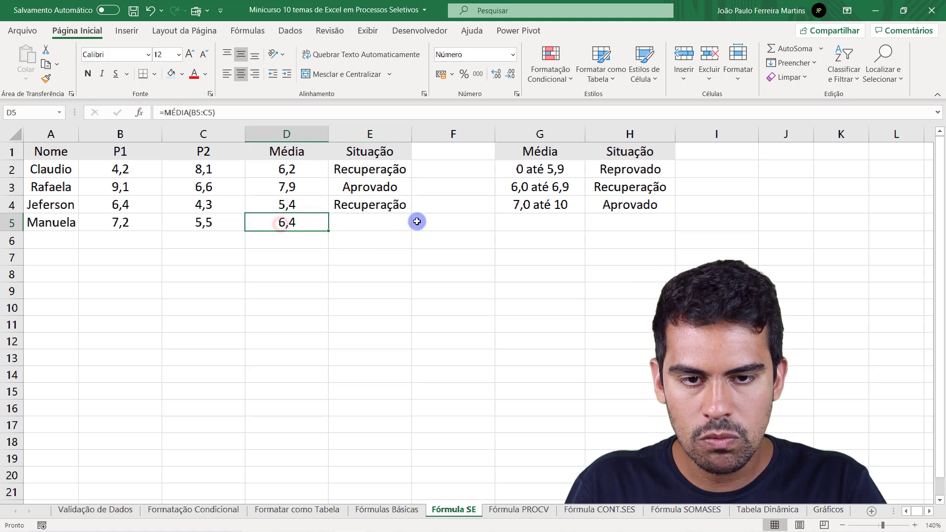
{"action": "left_click", "coordinate": [544, 189]}
{"action": "left_click", "coordinate": [364, 205]}
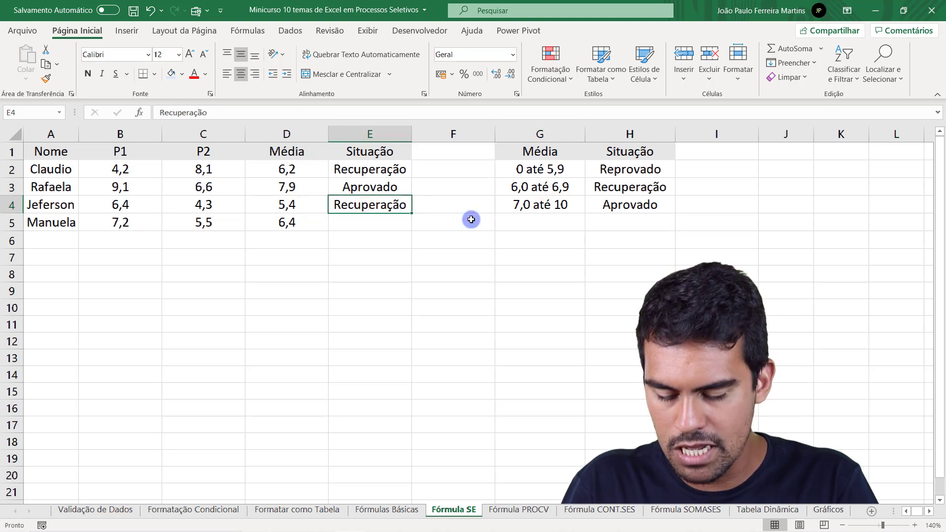
{"action": "type", "text": "Repc"}
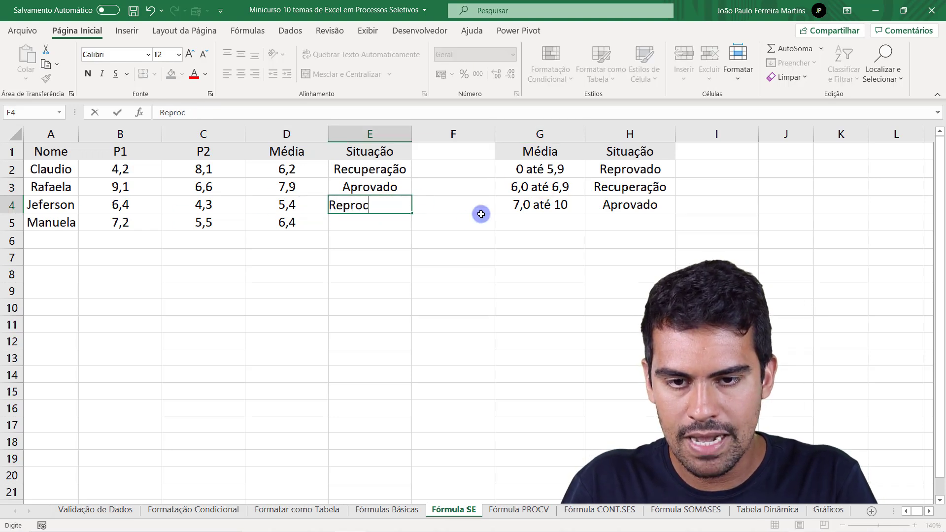
{"action": "type", "text": "ov"}
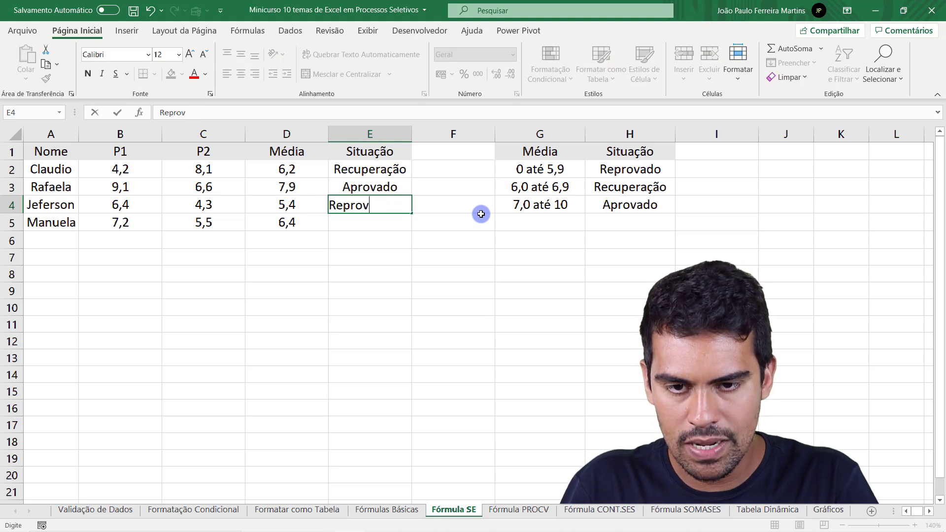
{"action": "type", "text": "ado"}
{"action": "key", "text": "Return"}
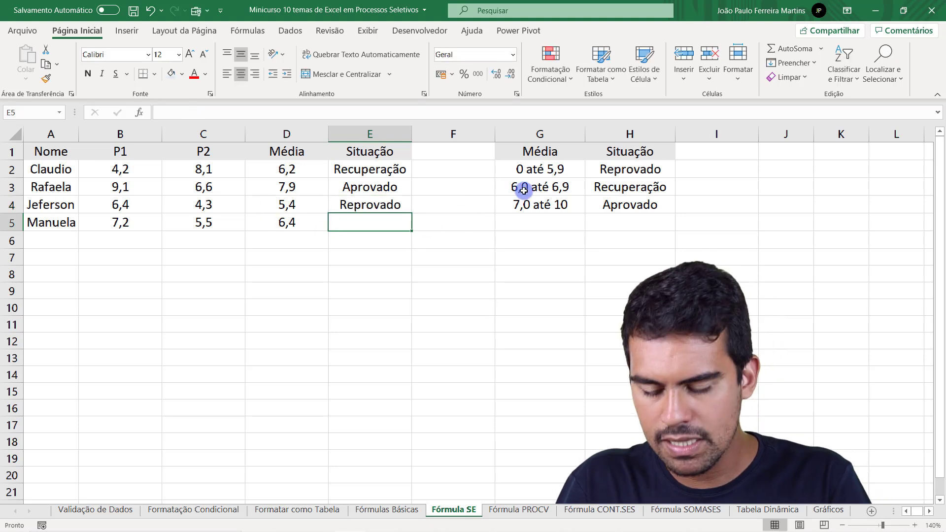
- Enter the situation "Recuperação" in E5 for the last student
{"action": "type", "text": "Rec"}
{"action": "key", "text": "Tab"}
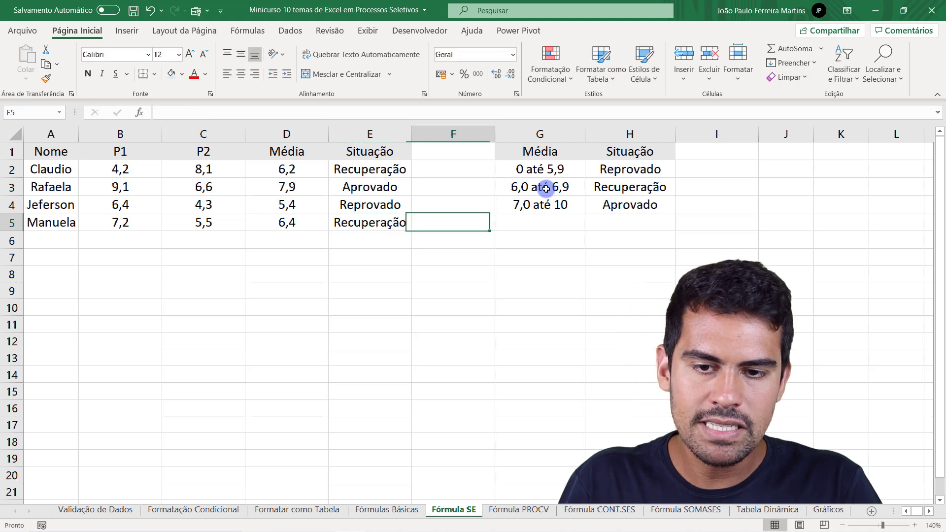
{"action": "key", "text": "Return"}
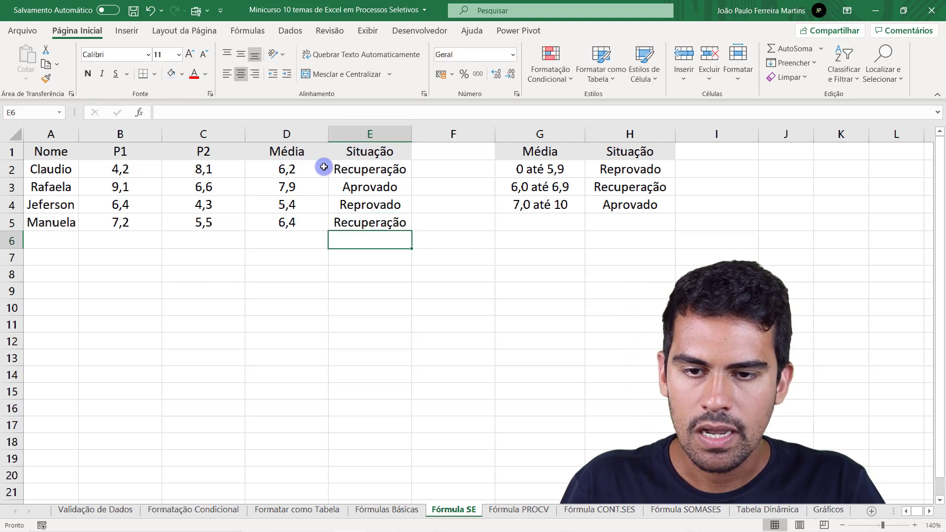
- Check each average in D2:D5 against the situation entered in E2:E5 and the grade ranges in the criteria table
{"action": "left_click", "coordinate": [291, 169]}
{"action": "left_click", "coordinate": [353, 169]}
{"action": "left_click", "coordinate": [279, 189]}
{"action": "left_click", "coordinate": [387, 186]}
{"action": "left_click", "coordinate": [291, 204]}
{"action": "left_click", "coordinate": [348, 205]}
{"action": "left_click", "coordinate": [301, 203]}
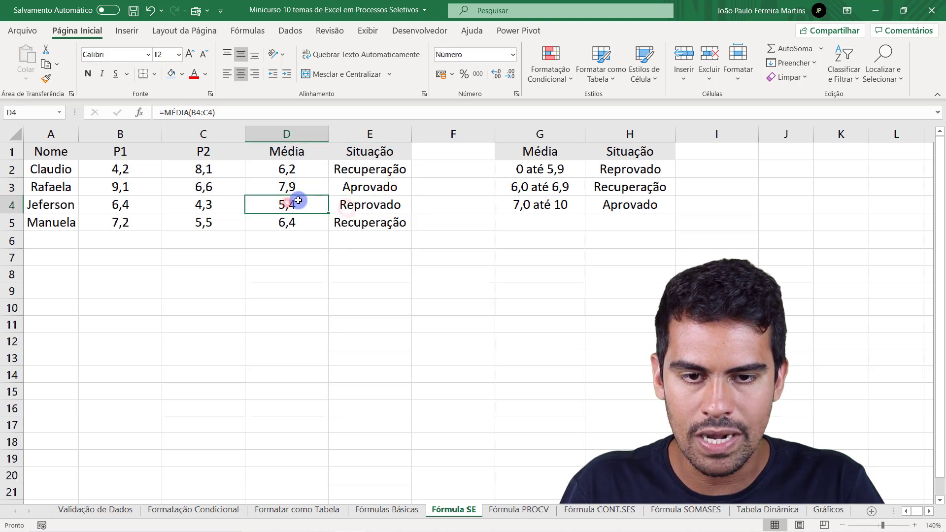
{"action": "left_click", "coordinate": [534, 169]}
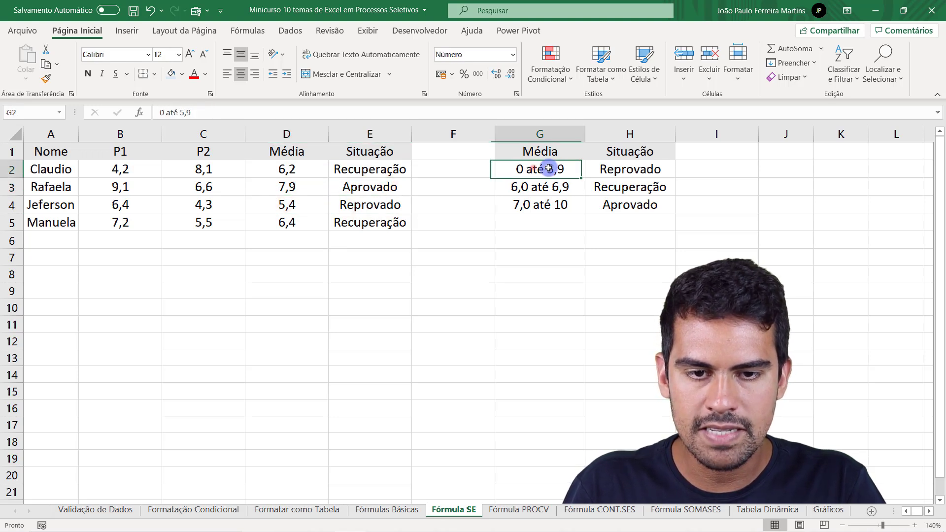
{"action": "left_click", "coordinate": [291, 222]}
{"action": "left_click", "coordinate": [370, 222]}
{"action": "key", "text": "Up"}
{"action": "left_click_drag", "start_coordinate": [374, 176], "coordinate": [377, 223]}
{"action": "left_click_drag", "start_coordinate": [386, 170], "coordinate": [379, 223]}
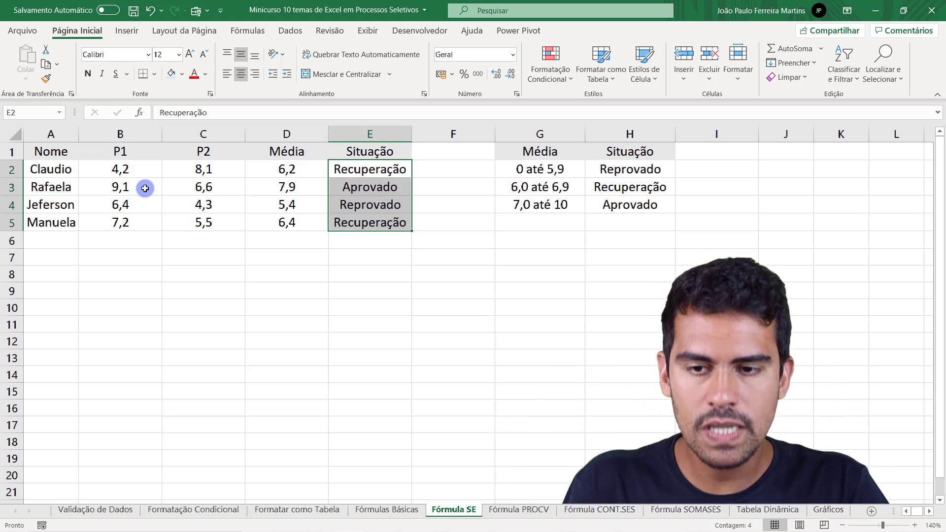
{"action": "left_click", "coordinate": [202, 168]}
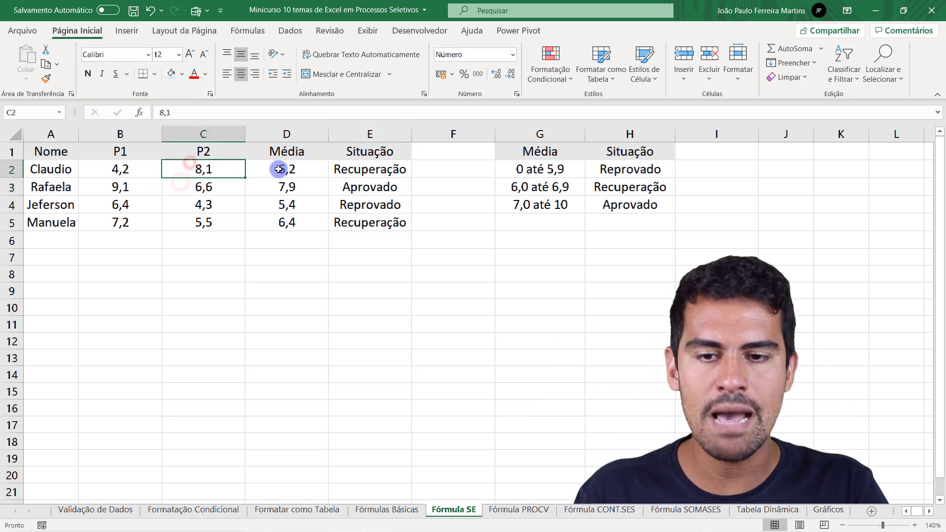
{"action": "left_click", "coordinate": [307, 169]}
- Clear the manually entered situations from E2:E5
{"action": "left_click_drag", "start_coordinate": [347, 172], "coordinate": [352, 227]}
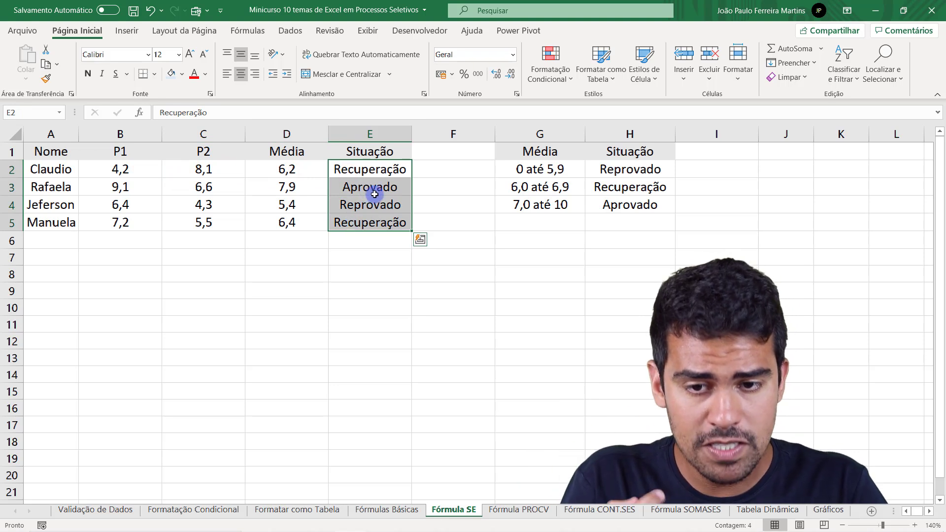
{"action": "key", "text": "Delete"}
{"action": "left_click", "coordinate": [397, 171]}
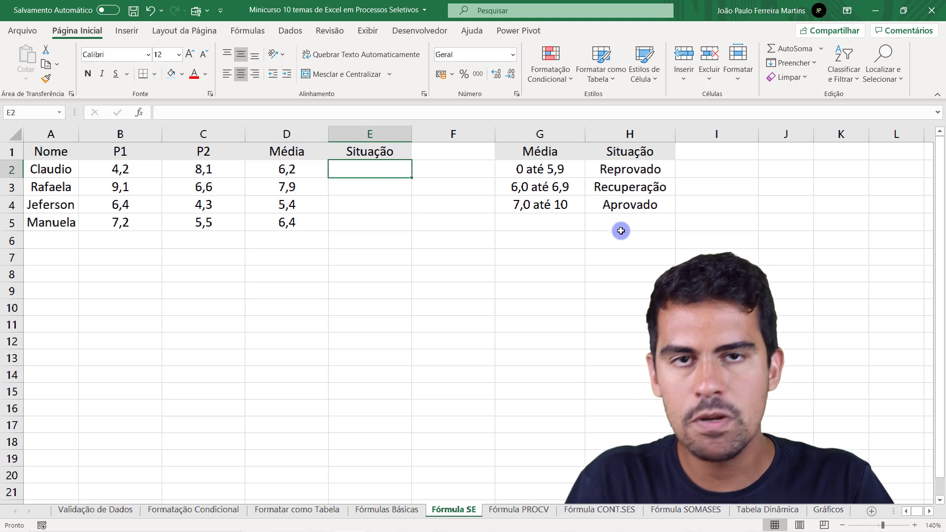
- Start a simplified criteria table below the original with "0 até 6,9" in G7 and "Aprovado" in H7
{"action": "left_click", "coordinate": [550, 259]}
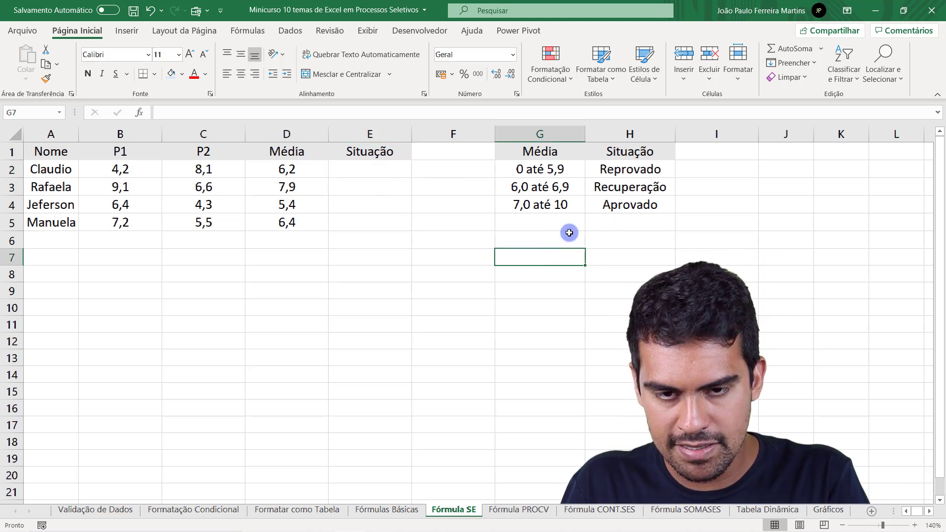
{"action": "type", "text": "0 até 6,9"}
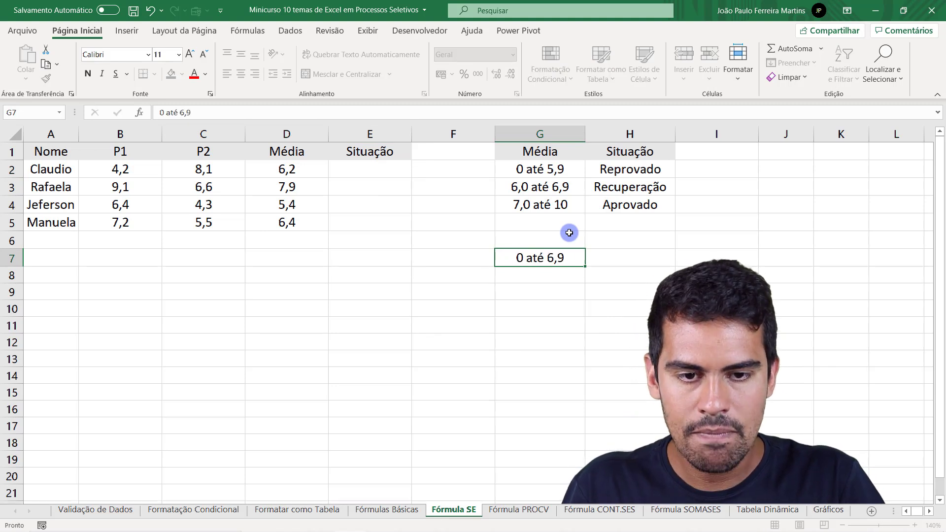
{"action": "key", "text": "Tab"}
{"action": "type", "text": "A"}
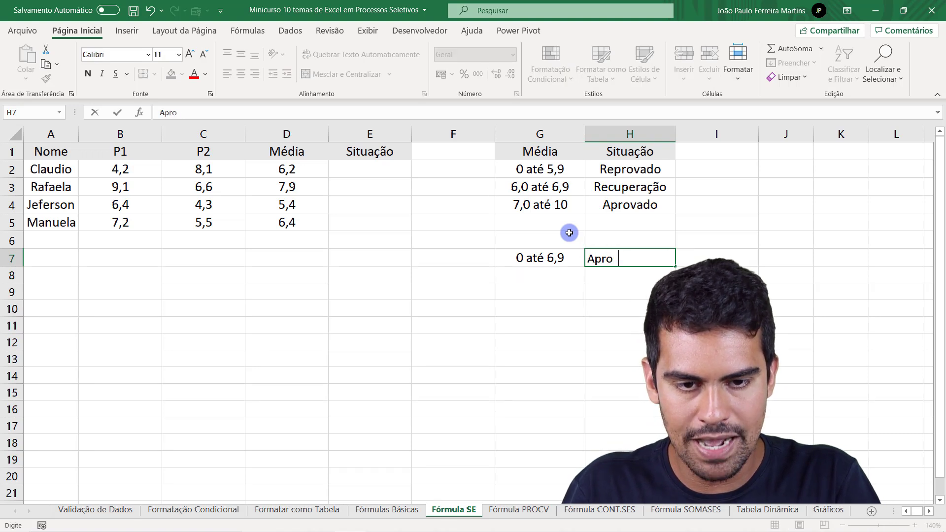
{"action": "key", "text": "Return"}
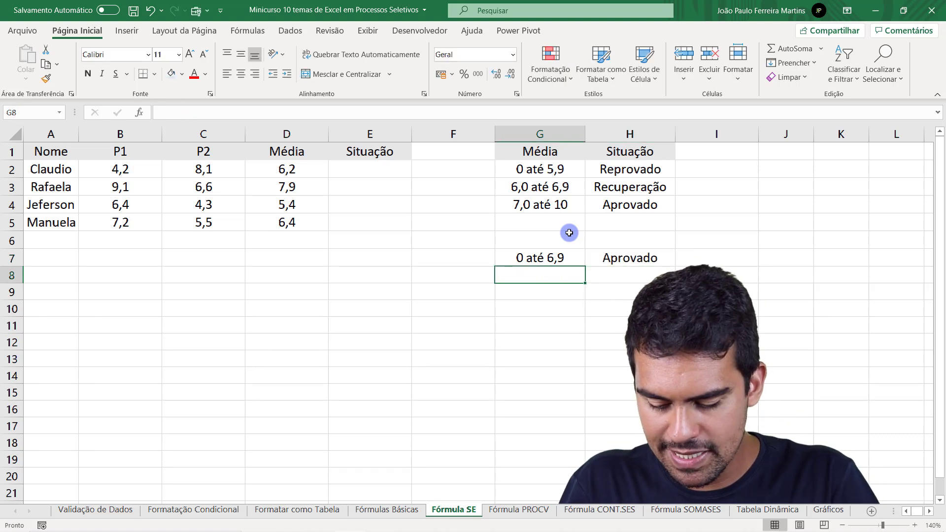
- Enter the grade range "7,0 até 10" in G8 as the second row of the simplified criteria table
{"action": "type", "text": "7,"}
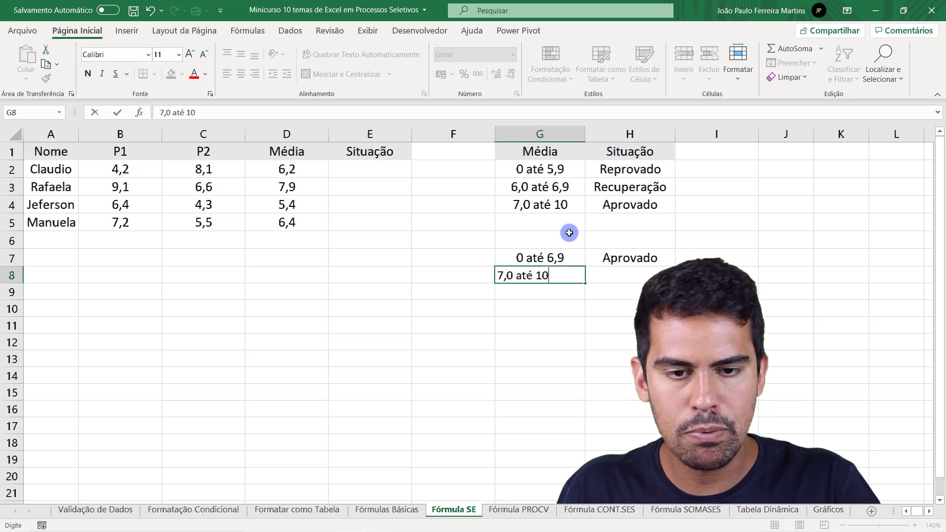
{"action": "type", "text": "0 até 10"}
{"action": "key", "text": "Return"}
- Replace the situation in H7 with "Reprovado" and enter "Aprovado" in H8
{"action": "key", "text": "Up"}
{"action": "key", "text": "Right"}
{"action": "key", "text": "Up"}
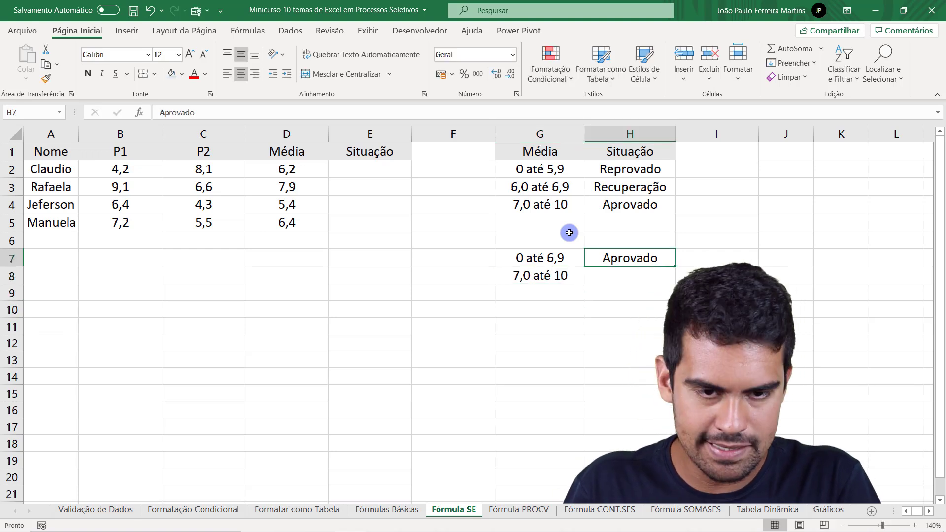
{"action": "type", "text": "Reprova"}
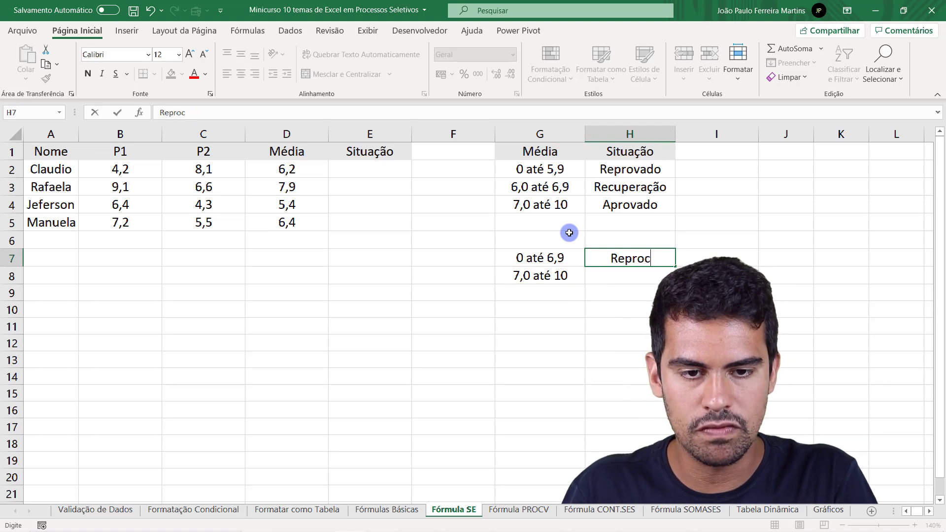
{"action": "type", "text": "do"}
{"action": "key", "text": "Return"}
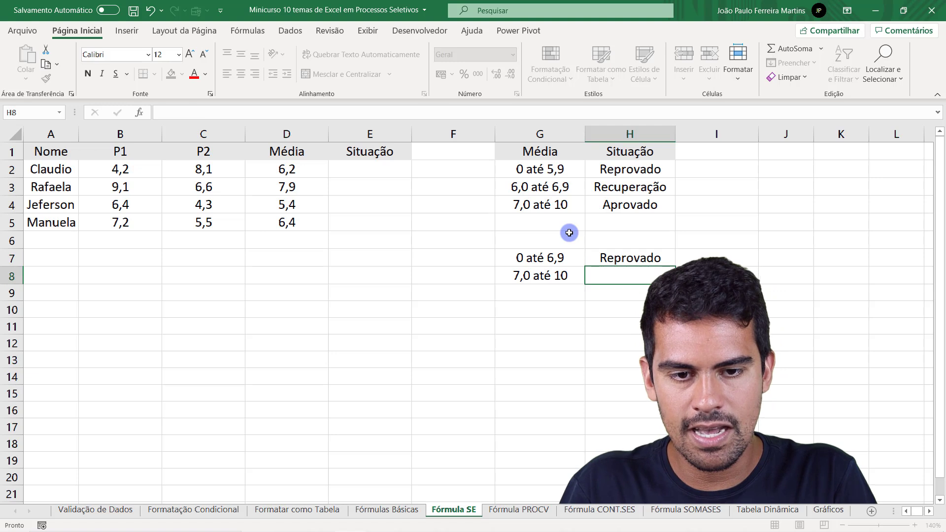
{"action": "type", "text": "Aprovado"}
{"action": "key", "text": "Return"}
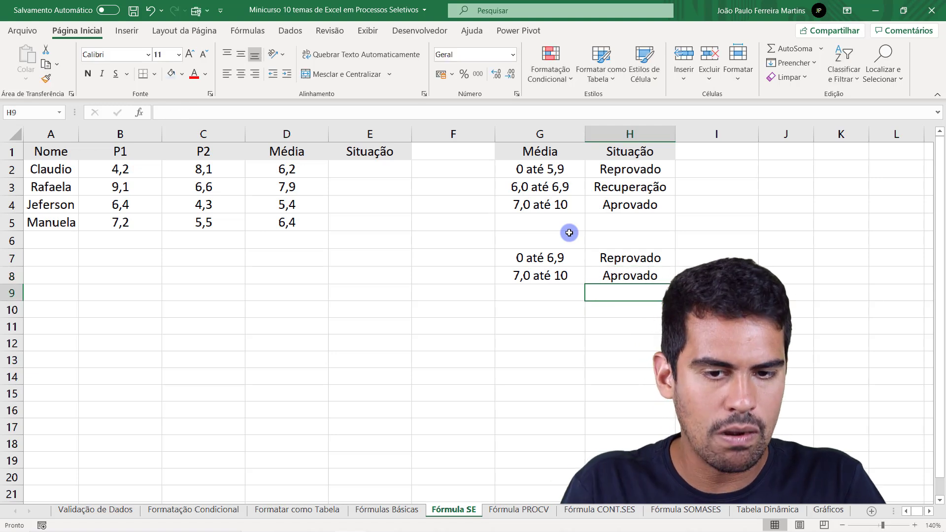
- Fill the original criteria table in G1:H4 with red to mark it as not in use
{"action": "left_click_drag", "start_coordinate": [545, 257], "coordinate": [599, 270]}
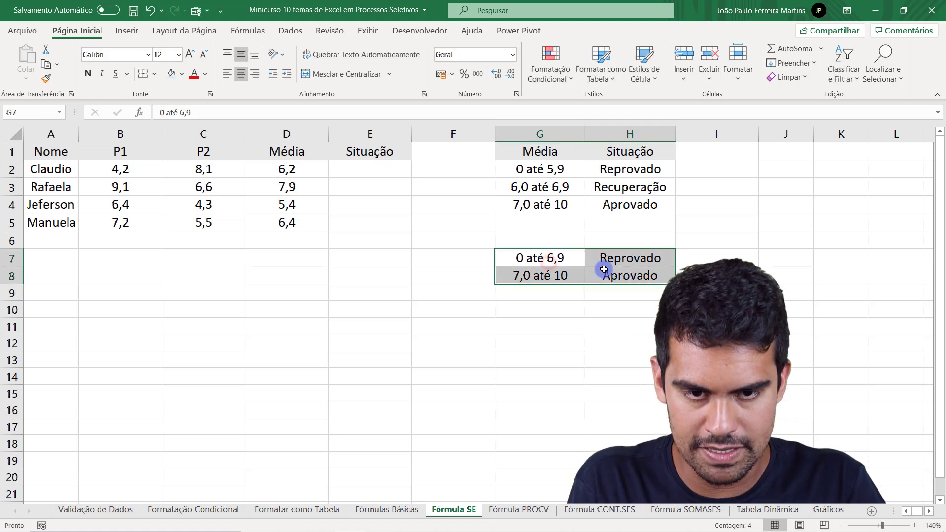
{"action": "left_click", "coordinate": [553, 227]}
{"action": "left_click_drag", "start_coordinate": [541, 153], "coordinate": [608, 204]}
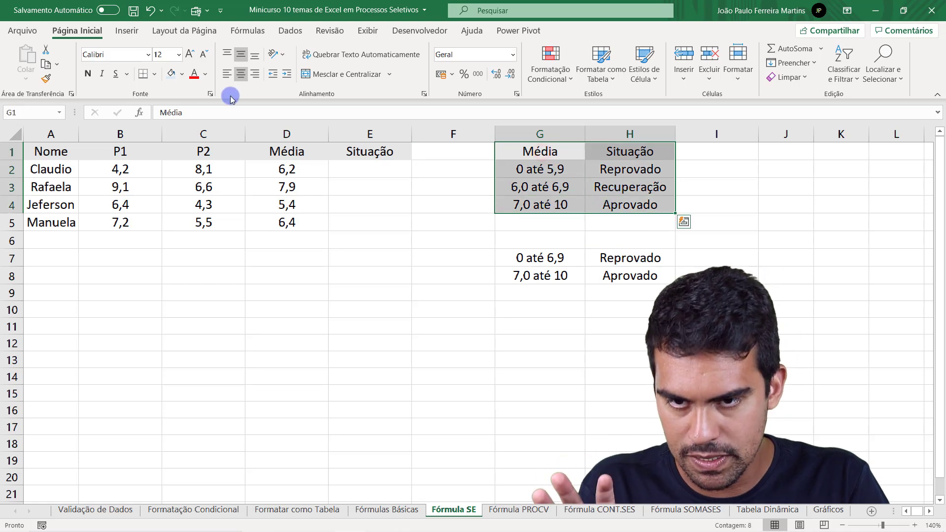
{"action": "left_click", "coordinate": [182, 74]}
{"action": "left_click", "coordinate": [178, 189]}
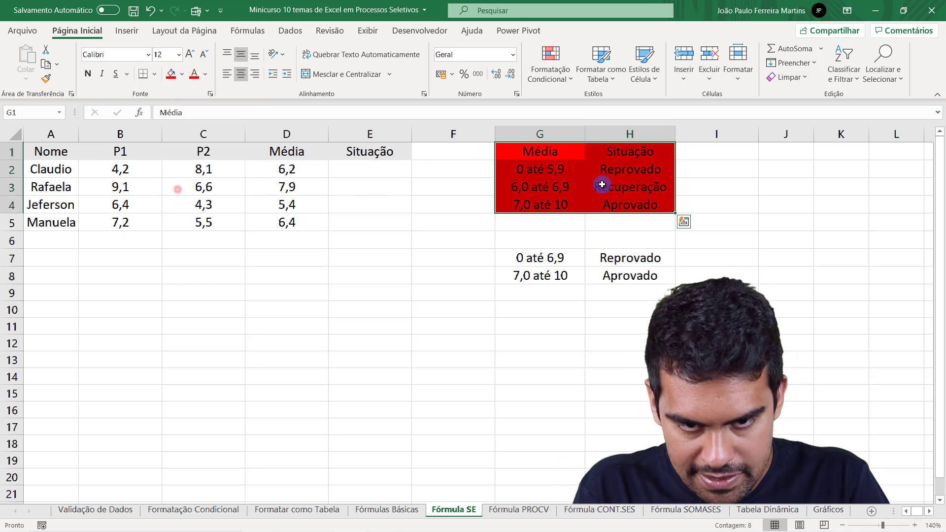
- Review the two grade ranges and their situations in the simplified criteria table G7:H8
{"action": "left_click_drag", "start_coordinate": [539, 258], "coordinate": [623, 275]}
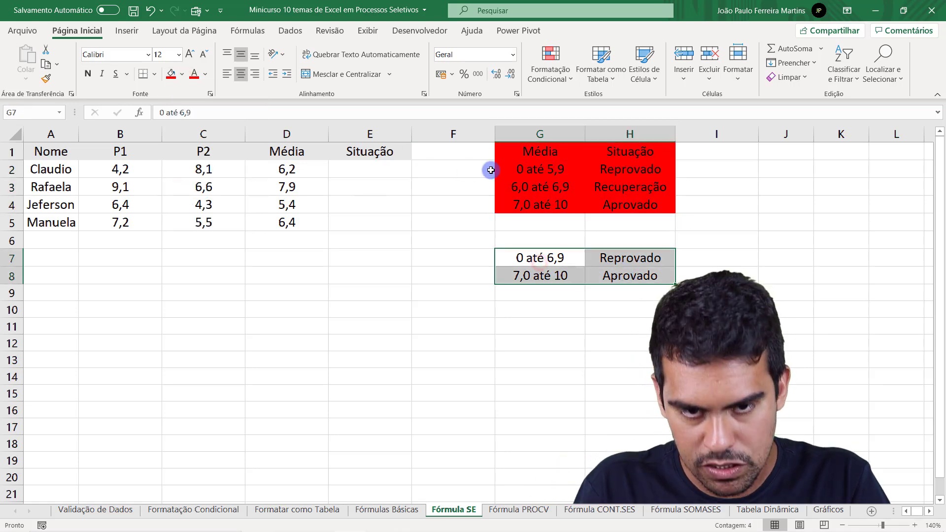
{"action": "left_click", "coordinate": [584, 186]}
{"action": "left_click", "coordinate": [542, 257]}
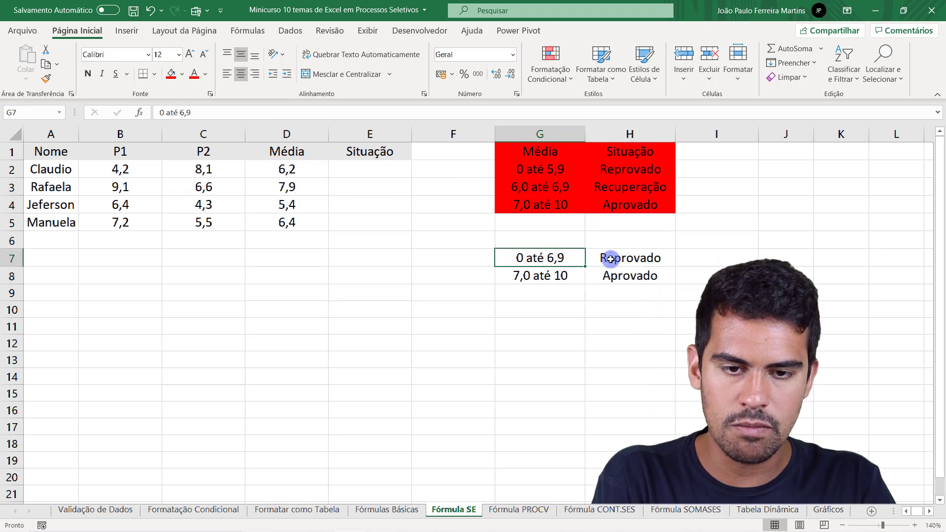
{"action": "left_click", "coordinate": [630, 258]}
{"action": "left_click", "coordinate": [553, 276]}
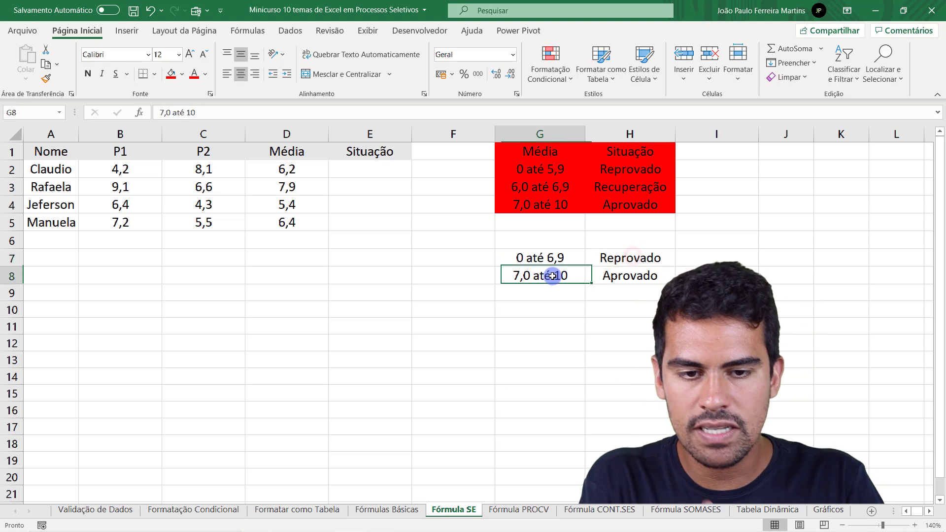
{"action": "left_click", "coordinate": [634, 274]}
- Begin a SE formula in E2 with the logical test D2>=7
{"action": "left_click_drag", "start_coordinate": [359, 166], "coordinate": [370, 217]}
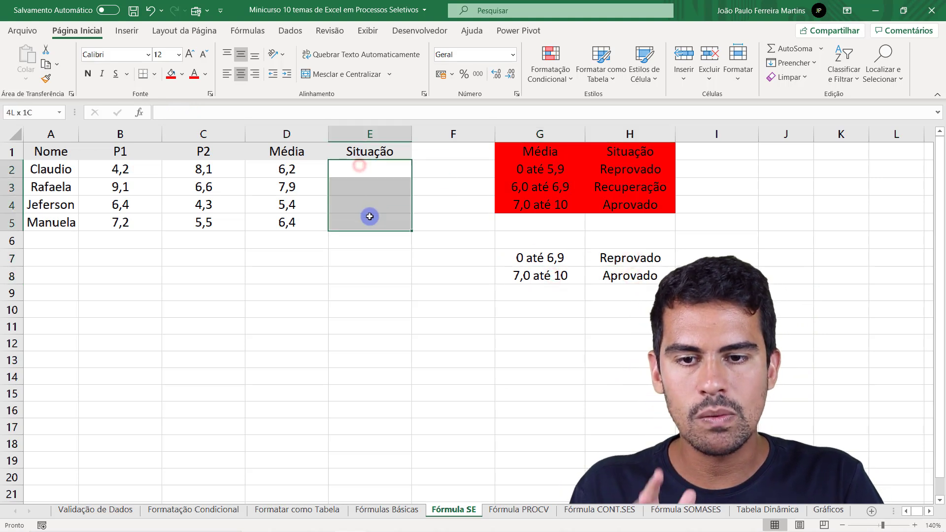
{"action": "left_click", "coordinate": [370, 170]}
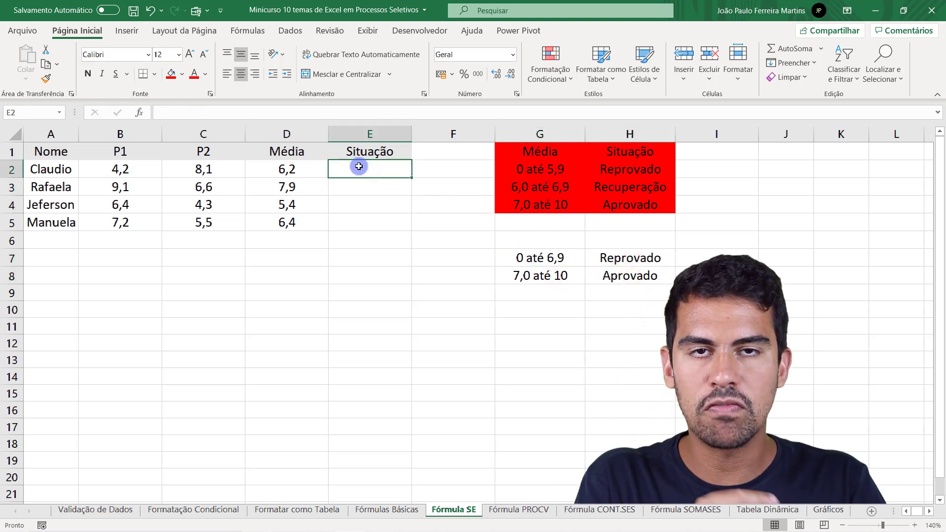
{"action": "type", "text": "=se"}
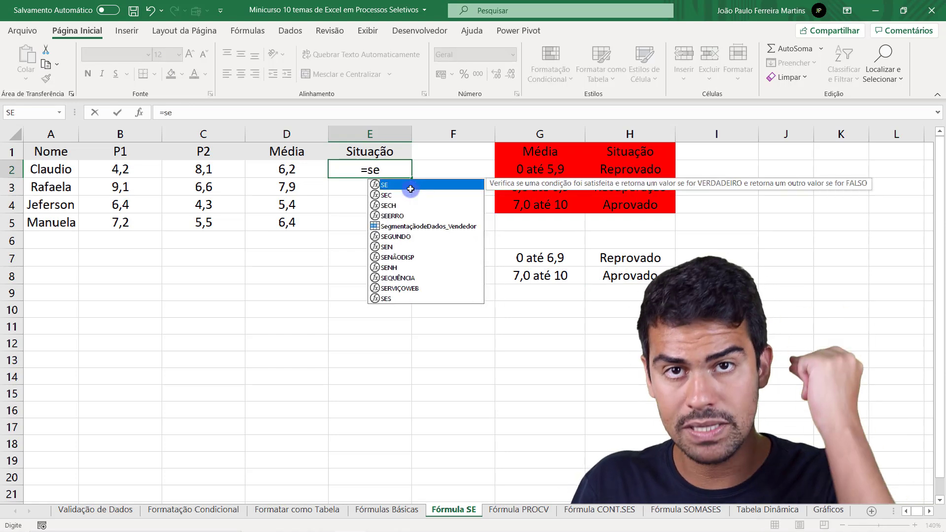
{"action": "double_click", "coordinate": [411, 189]}
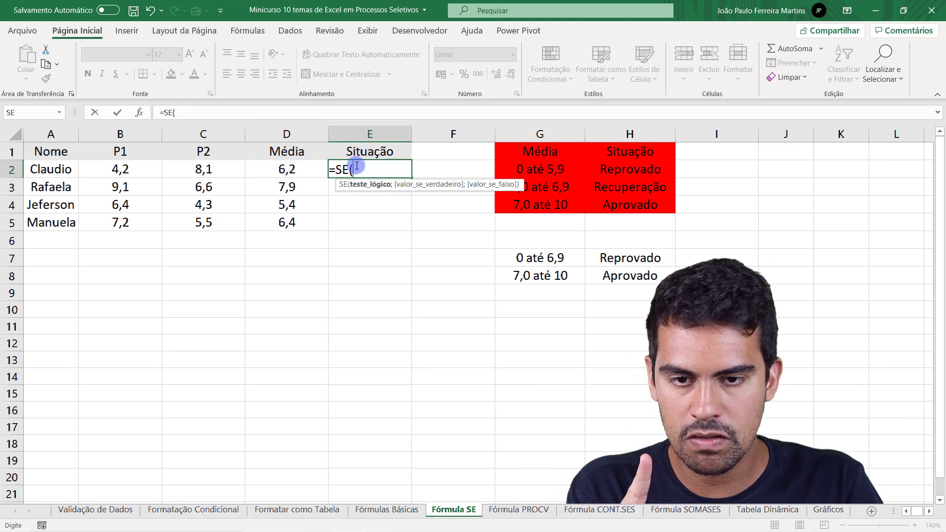
{"action": "left_click", "coordinate": [298, 169]}
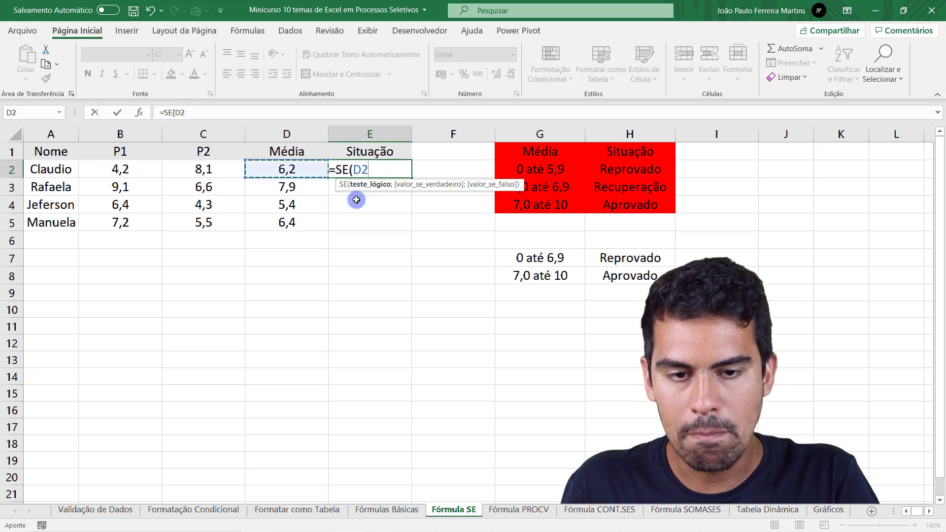
{"action": "type", "text": ">=7"}
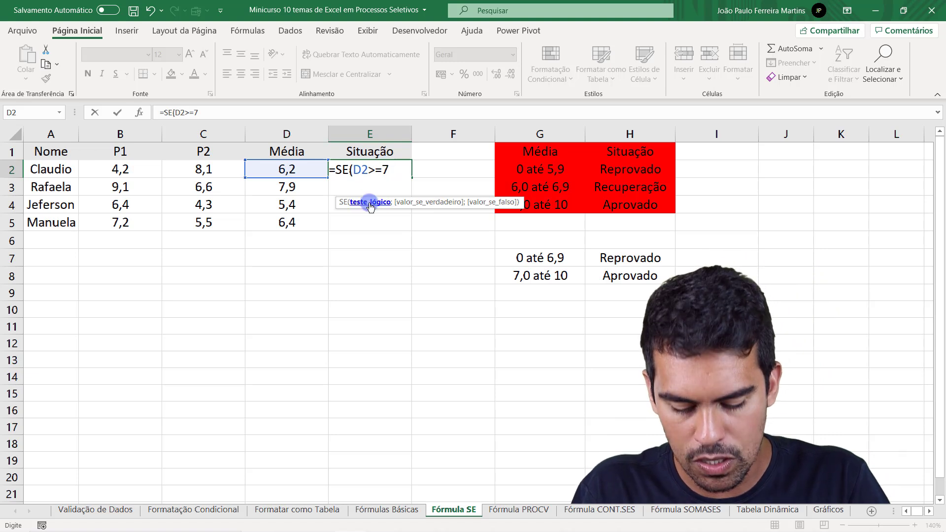
- Add "Aprovado" as the value-if-true argument of the SE formula in E2, checking it against the logical test
{"action": "type", "text": ";"}
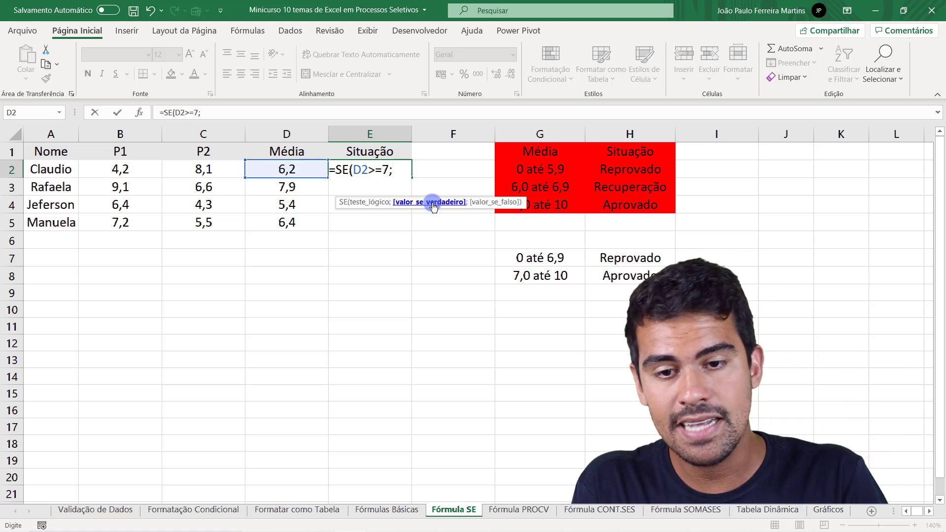
{"action": "left_click", "coordinate": [382, 202]}
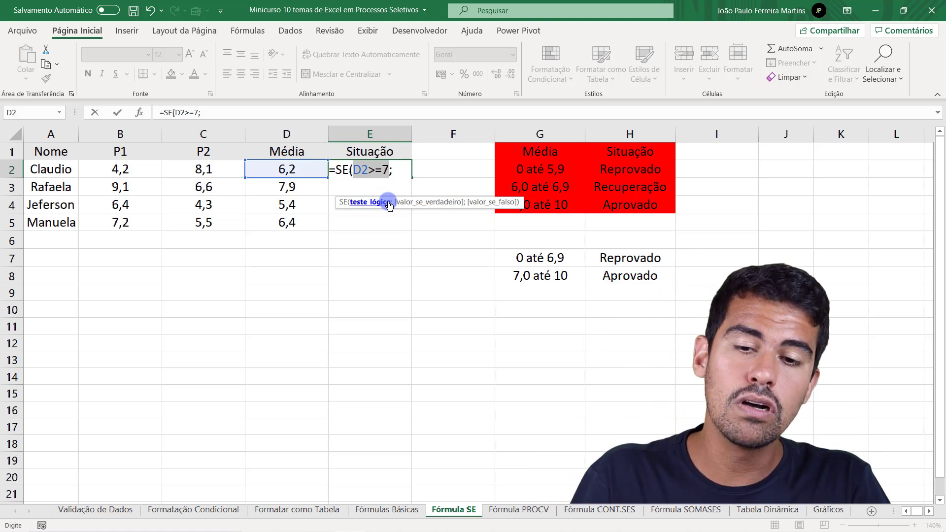
{"action": "left_click", "coordinate": [432, 201]}
{"action": "left_click", "coordinate": [377, 203]}
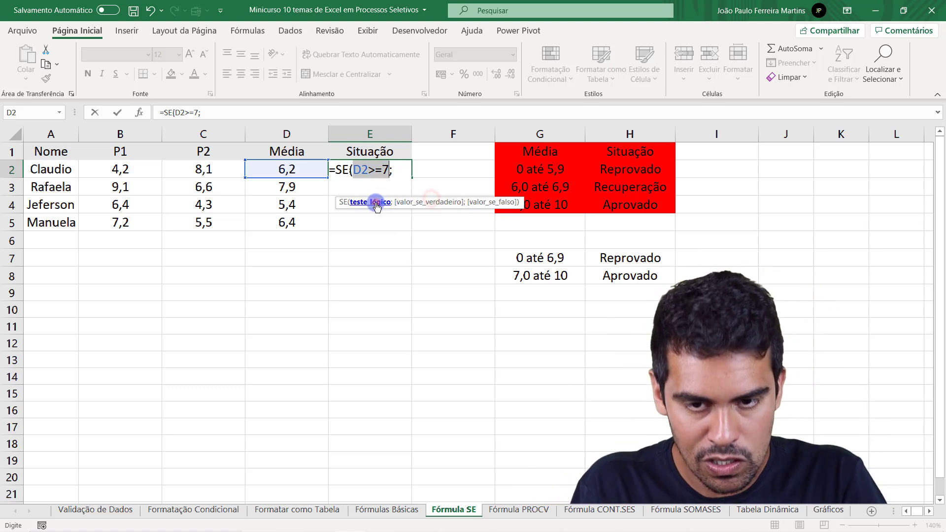
{"action": "left_click", "coordinate": [426, 203]}
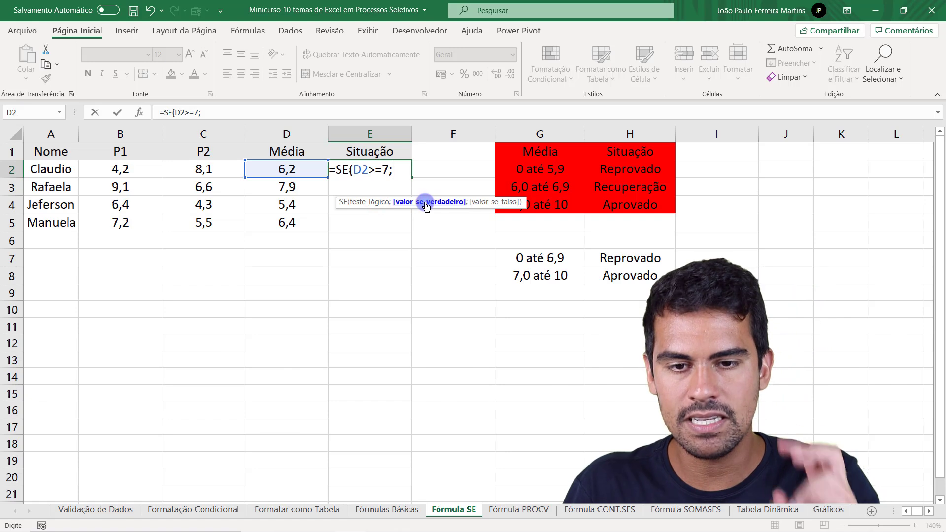
{"action": "type", "text": "\""}
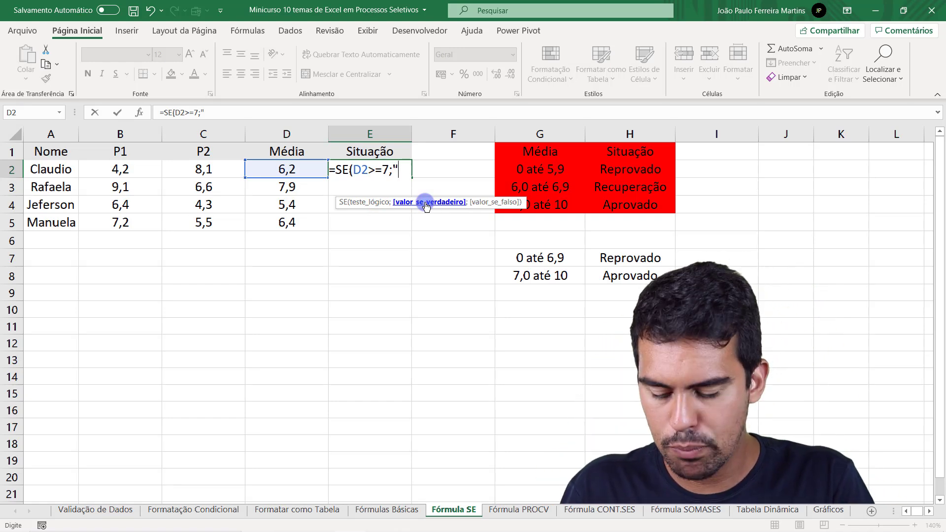
{"action": "type", "text": "Aprovado"}
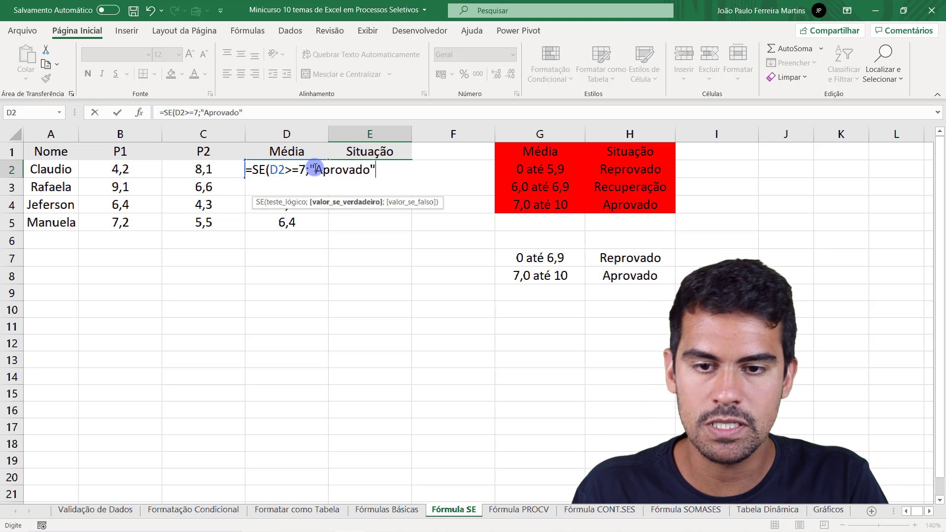
- Add "Reprovado" as the value-if-false argument and complete the SE formula in E2
{"action": "type", "text": ";"}
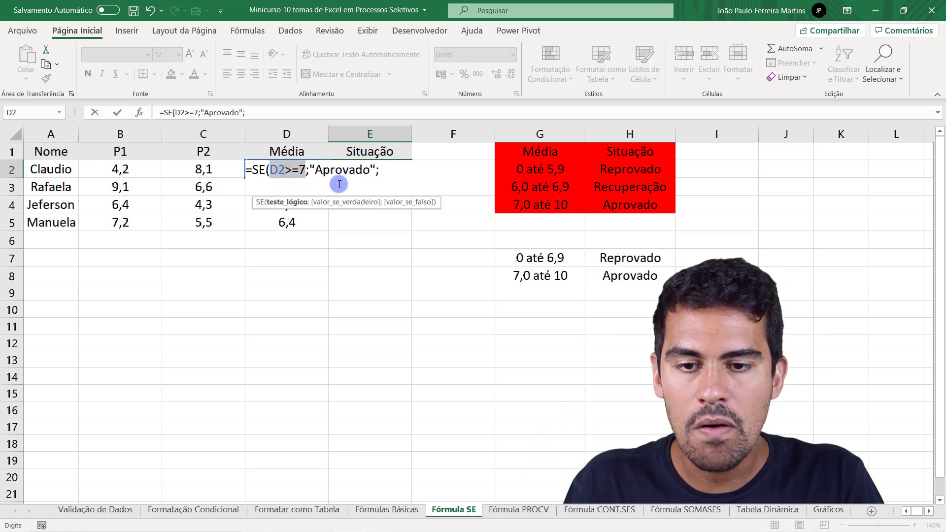
{"action": "left_click", "coordinate": [351, 207]}
{"action": "left_click", "coordinate": [407, 207]}
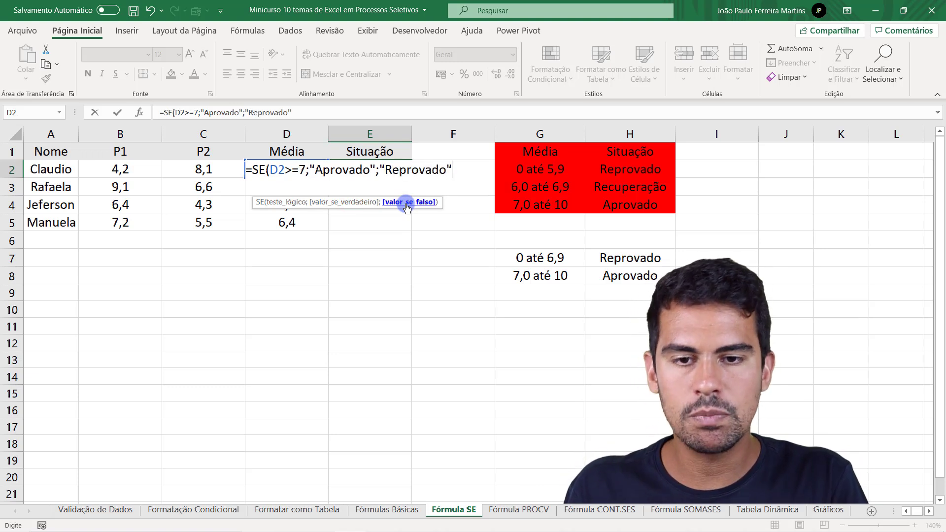
{"action": "type", "text": ")"}
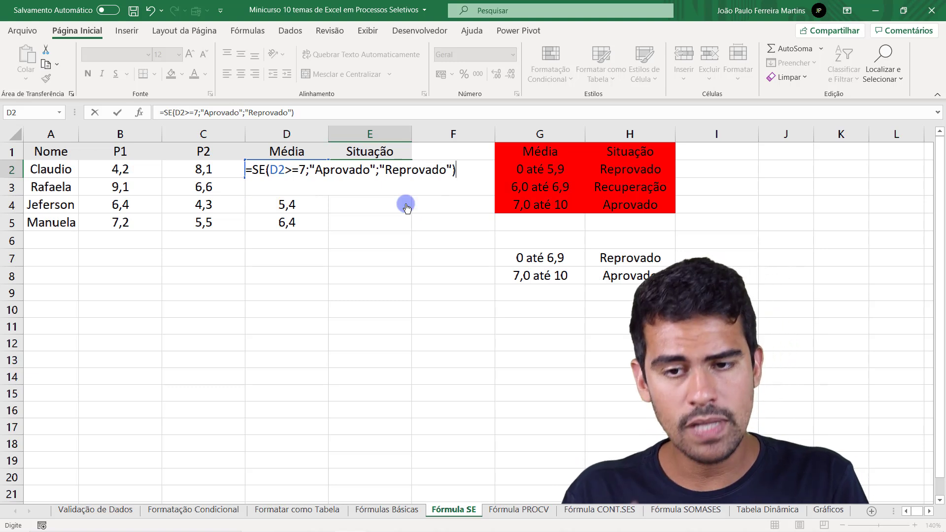
{"action": "key", "text": "Return"}
- Test the situation formula by setting the first student's P1 grade in B2 to 10, and check the average in D2
{"action": "left_click", "coordinate": [392, 170]}
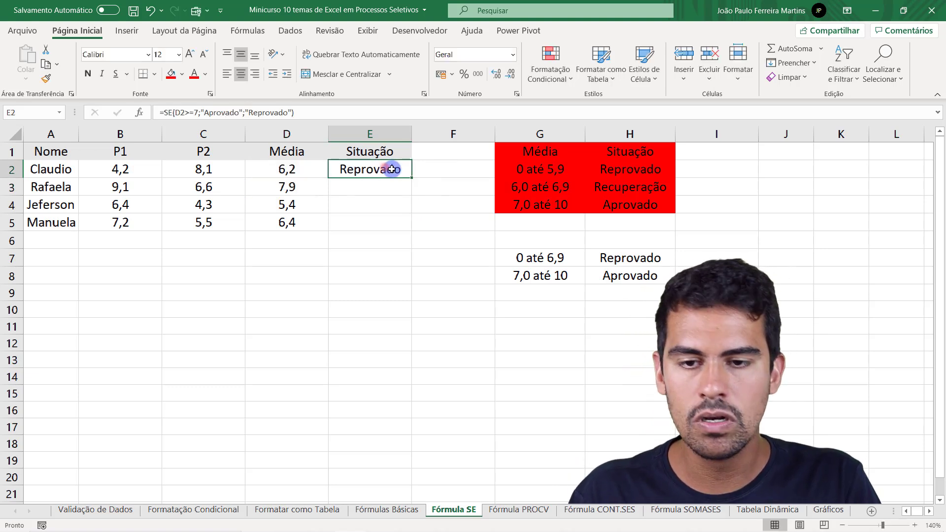
{"action": "left_click", "coordinate": [294, 172]}
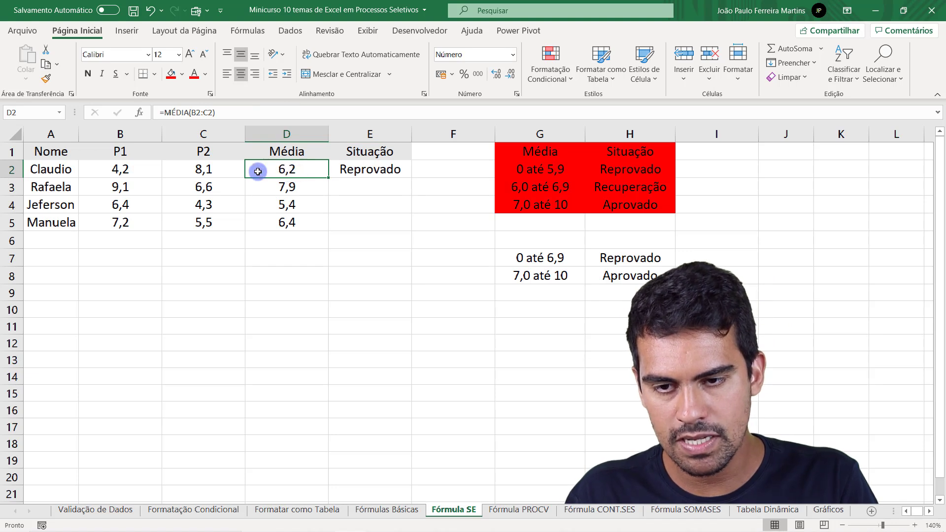
{"action": "left_click", "coordinate": [127, 171]}
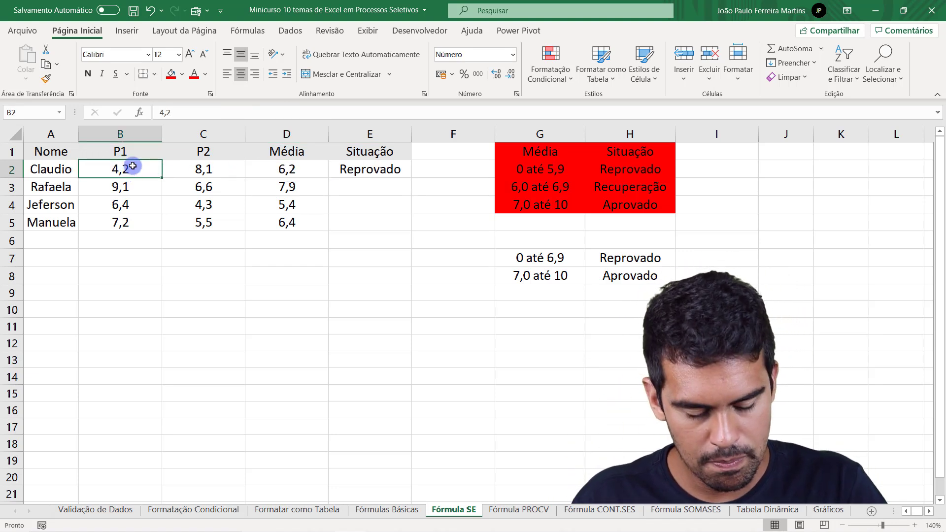
{"action": "type", "text": "10"}
{"action": "key", "text": "Return"}
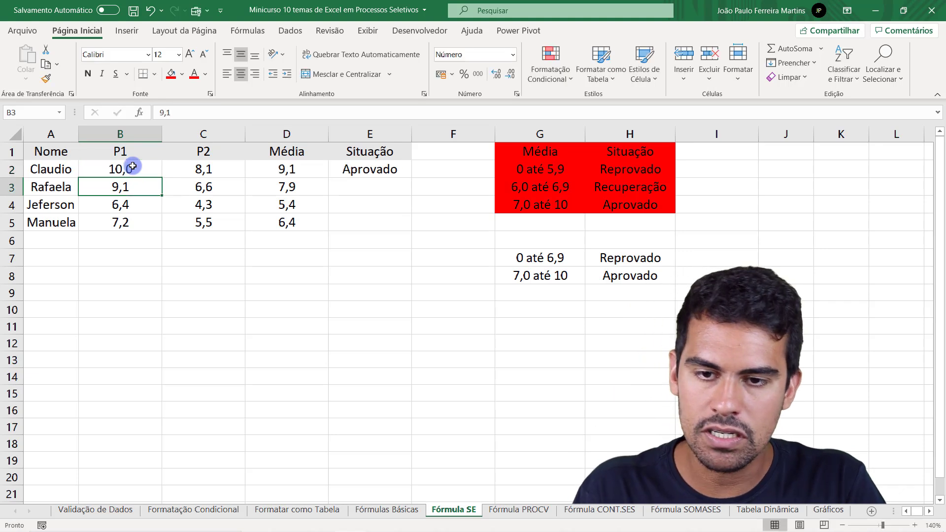
{"action": "left_click", "coordinate": [284, 169]}
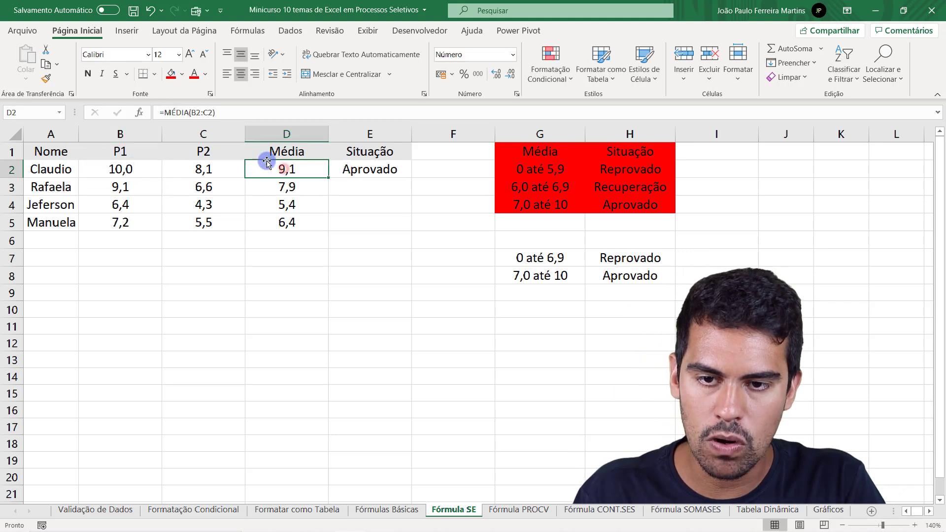
- Examine the SE formula in E2 without changing it
{"action": "left_click", "coordinate": [358, 168]}
{"action": "double_click", "coordinate": [370, 168]}
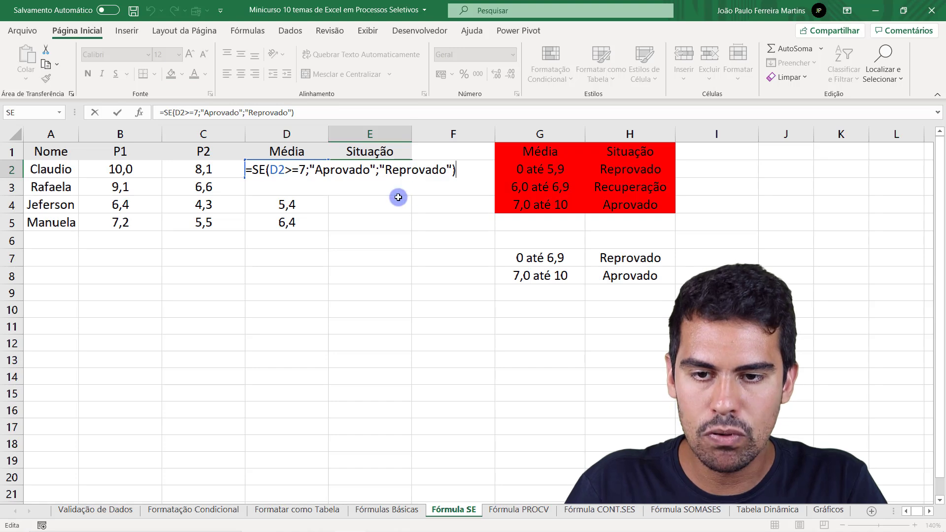
{"action": "key", "text": "Escape"}
- Test the situation formula by setting the first student's P2 grade in C2 to 2, and check D2 and E2
{"action": "left_click", "coordinate": [202, 171]}
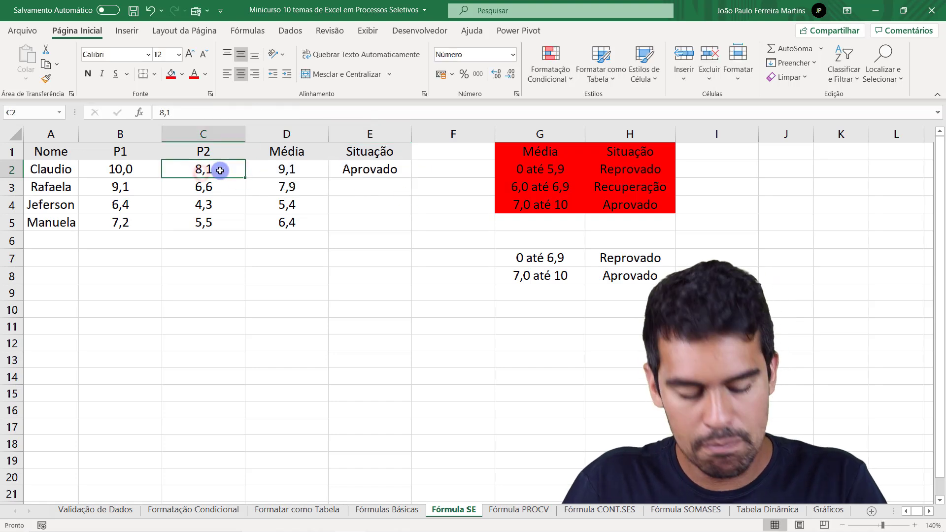
{"action": "type", "text": "2"}
{"action": "key", "text": "Return"}
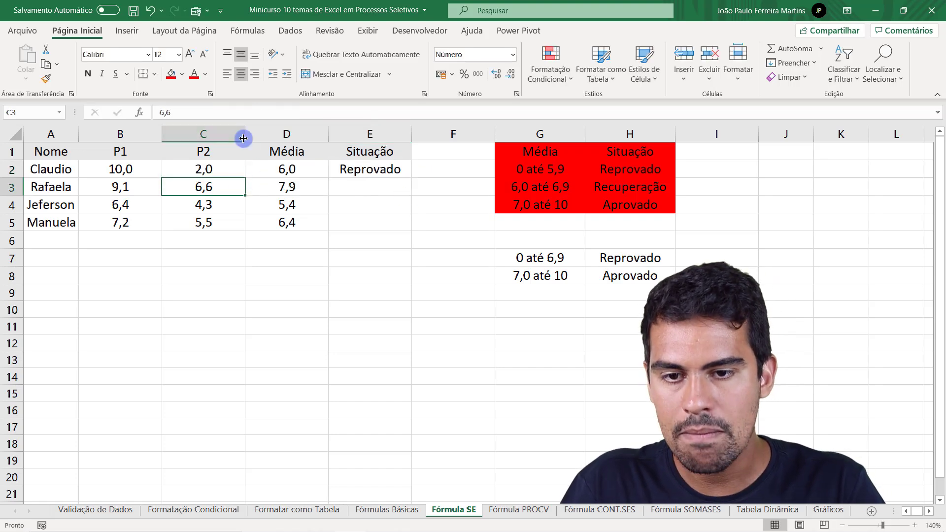
{"action": "left_click", "coordinate": [286, 167]}
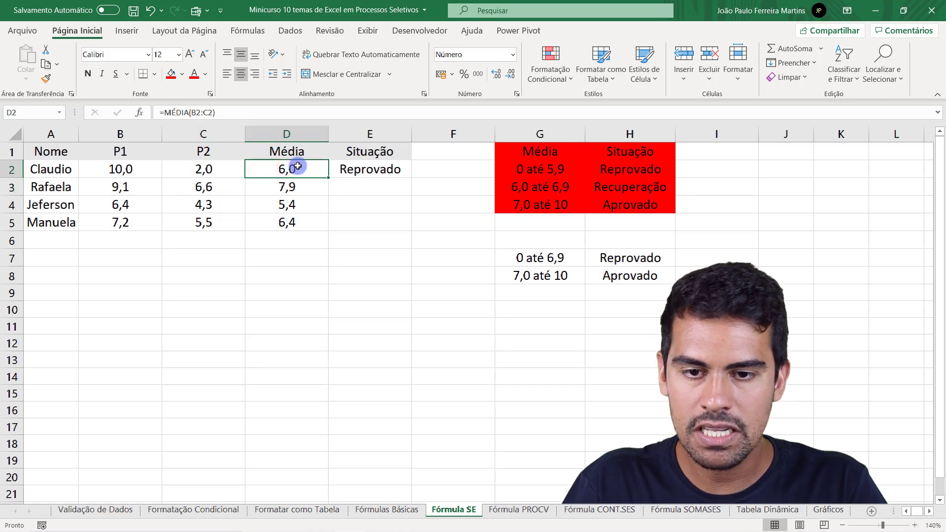
{"action": "left_click", "coordinate": [351, 167]}
{"action": "double_click", "coordinate": [351, 168]}
{"action": "key", "text": "Escape"}
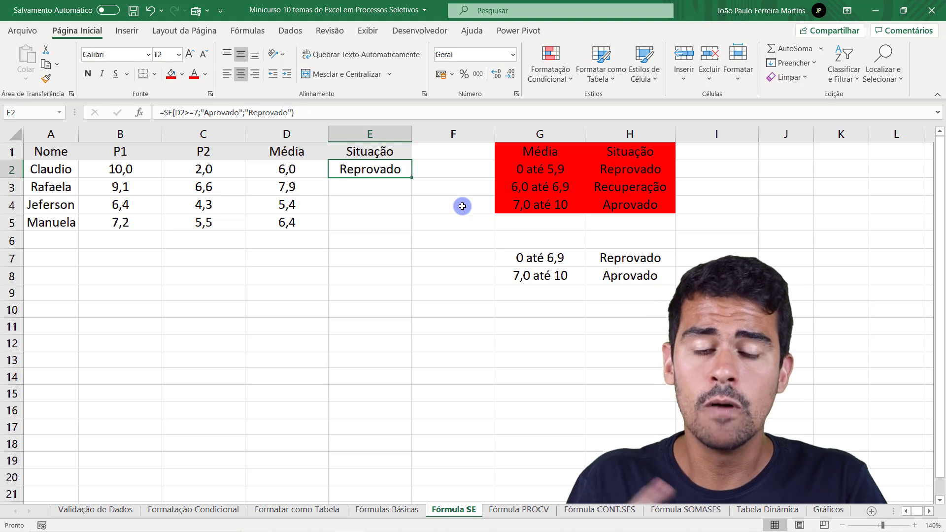
- Clear the simplified two-row pass/fail criteria from G7:H8
{"action": "left_click_drag", "start_coordinate": [547, 257], "coordinate": [629, 256]}
{"action": "left_click_drag", "start_coordinate": [627, 205], "coordinate": [661, 200]}
{"action": "left_click_drag", "start_coordinate": [634, 277], "coordinate": [551, 258]}
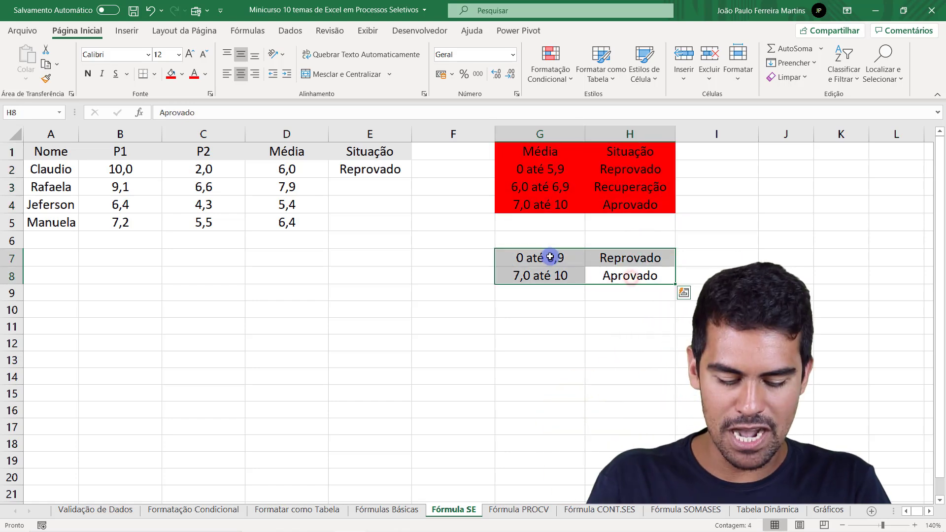
{"action": "key", "text": "Delete"}
- Give the criteria table in G1:H4 a light gold fill and bold its header cells Média and Situação
{"action": "left_click_drag", "start_coordinate": [633, 205], "coordinate": [565, 144]}
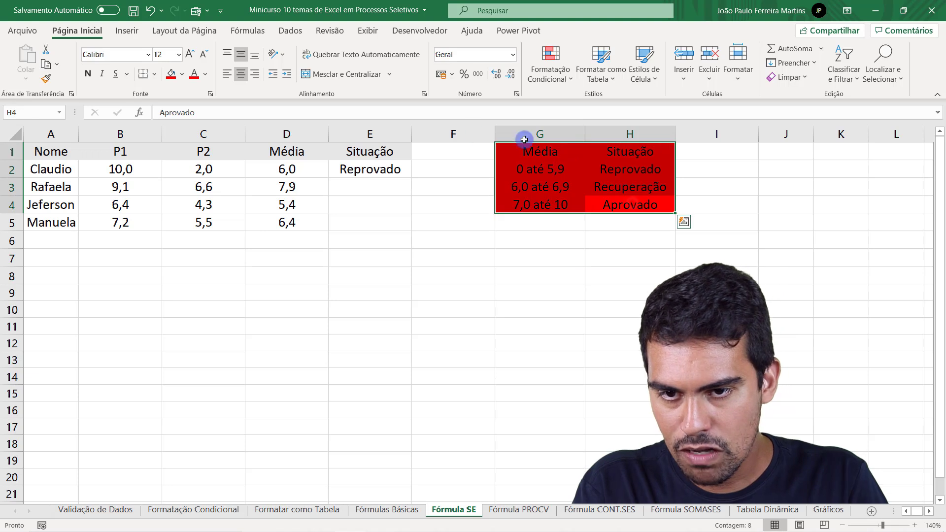
{"action": "left_click", "coordinate": [182, 74]}
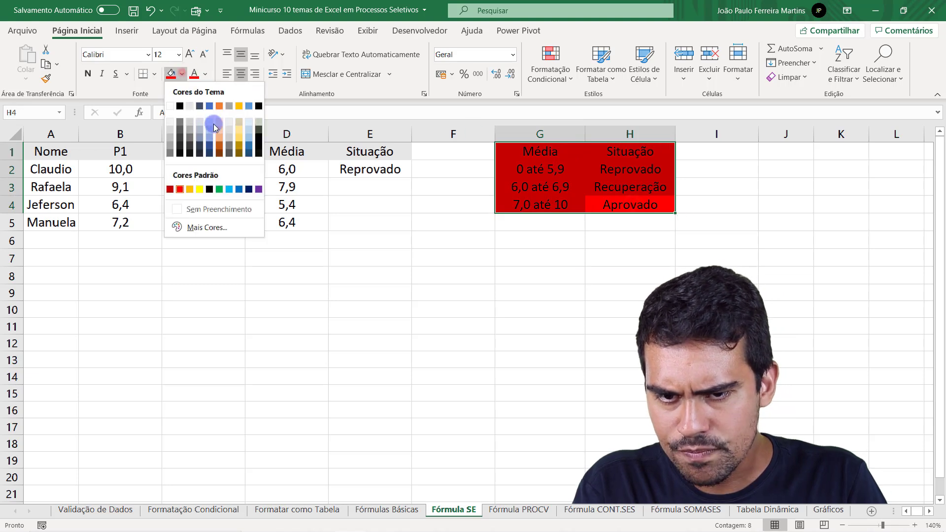
{"action": "left_click", "coordinate": [240, 128]}
{"action": "left_click_drag", "start_coordinate": [629, 151], "coordinate": [561, 143]}
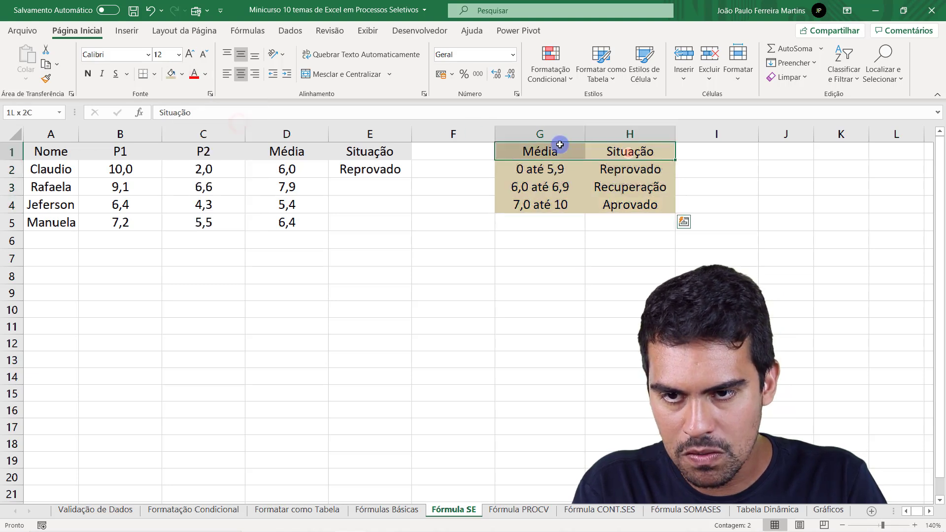
{"action": "left_click", "coordinate": [88, 73]}
{"action": "left_click", "coordinate": [567, 168]}
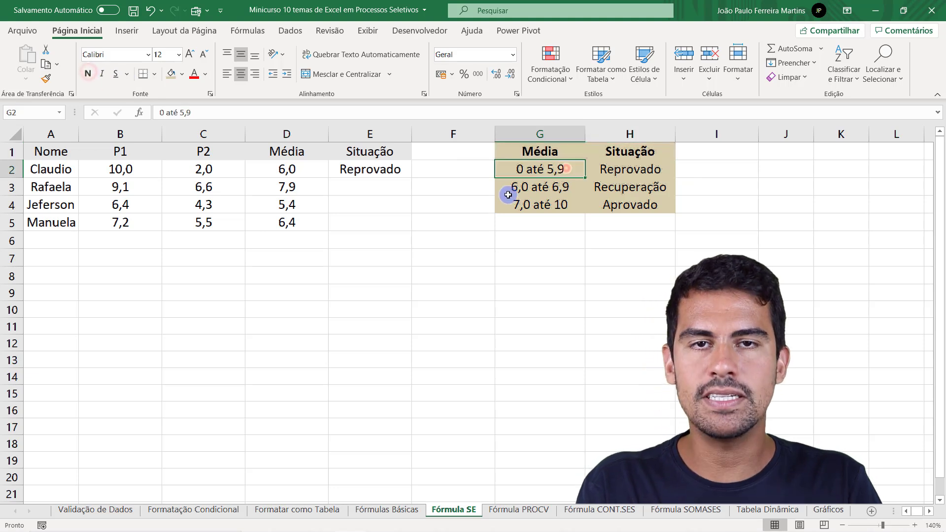
- Review the criteria rows, and remove the "Reprovado" argument and closing parenthesis from the SE formula in E2
{"action": "left_click", "coordinate": [576, 209]}
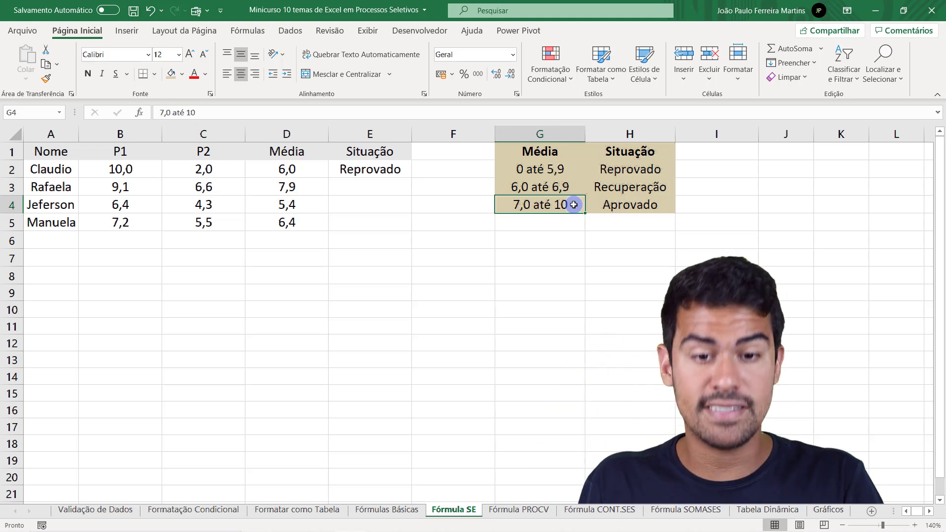
{"action": "left_click_drag", "start_coordinate": [562, 188], "coordinate": [663, 189]}
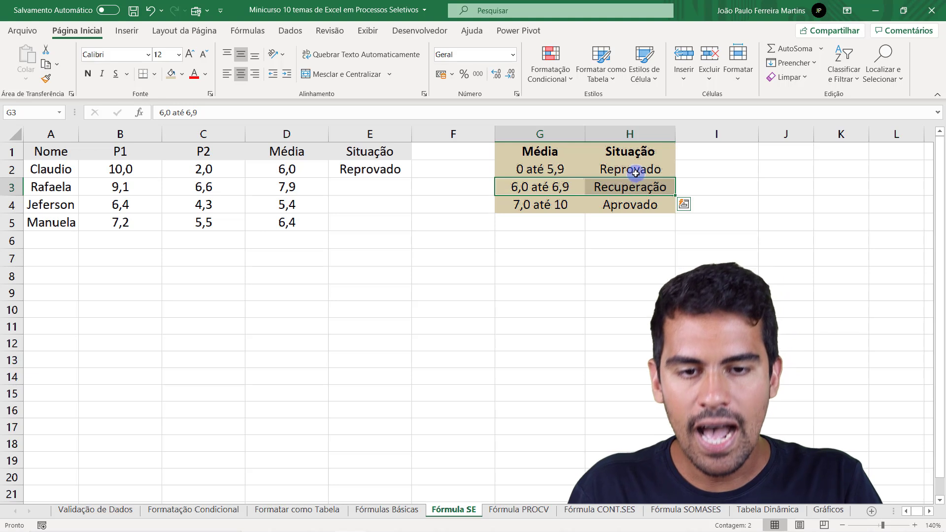
{"action": "left_click", "coordinate": [373, 169]}
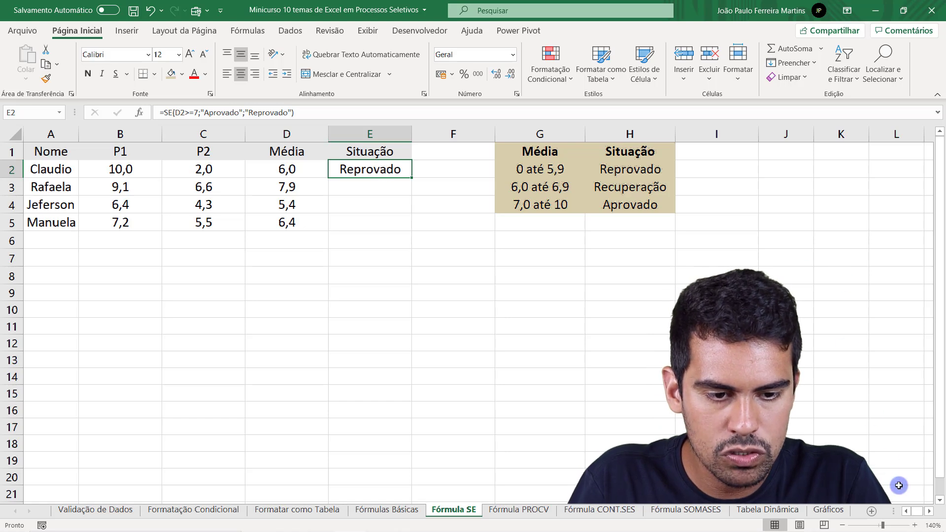
{"action": "left_click", "coordinate": [915, 527]}
{"action": "left_click", "coordinate": [915, 526]}
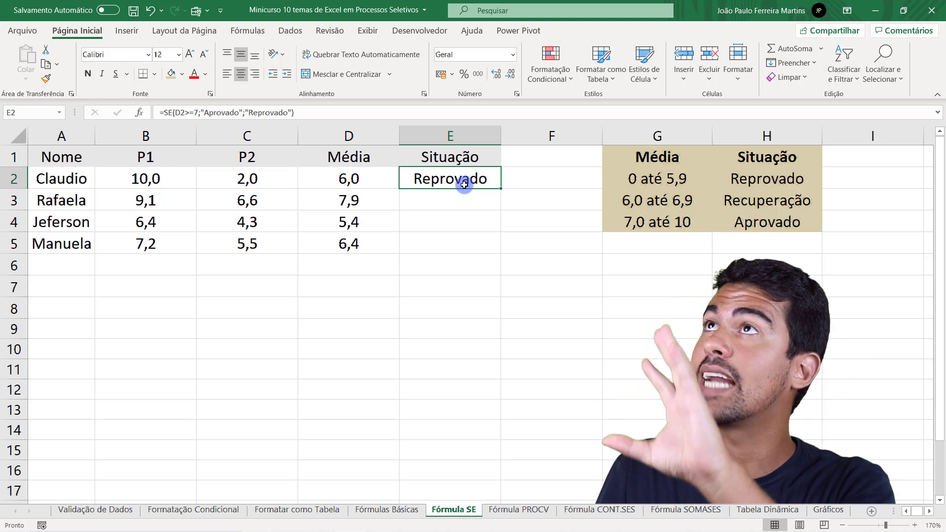
{"action": "key", "text": "F2"}
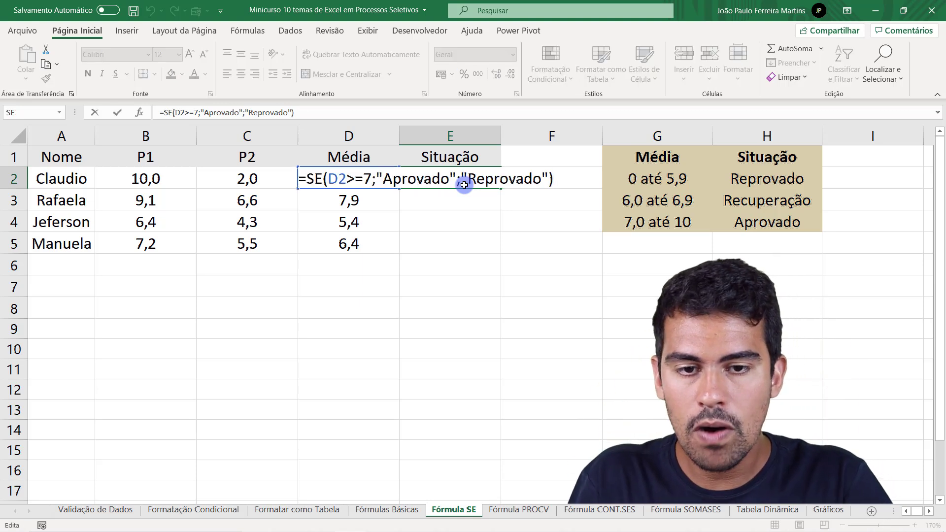
{"action": "key", "text": "BackSpace"}
{"action": "key", "text": "BackSpace"}
{"action": "key", "text": "BackSpace"}
{"action": "key", "text": "BackSpace"}
{"action": "key", "text": "BackSpace"}
{"action": "key", "text": "BackSpace"}
{"action": "key", "text": "BackSpace"}
{"action": "key", "text": "BackSpace"}
{"action": "key", "text": "BackSpace"}
{"action": "key", "text": "BackSpace"}
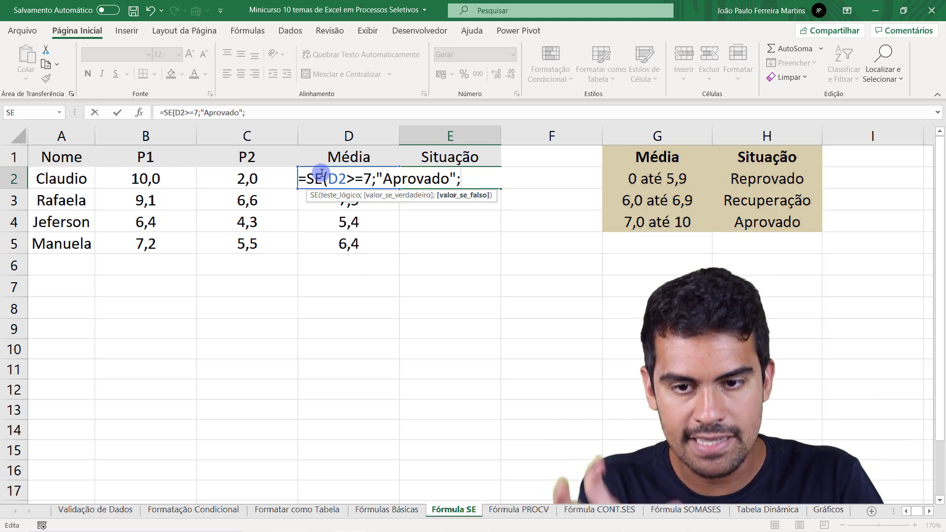
- Examine the logical test, value-if-true and value-if-false arguments of the SE formula in E2
{"action": "left_click", "coordinate": [341, 178]}
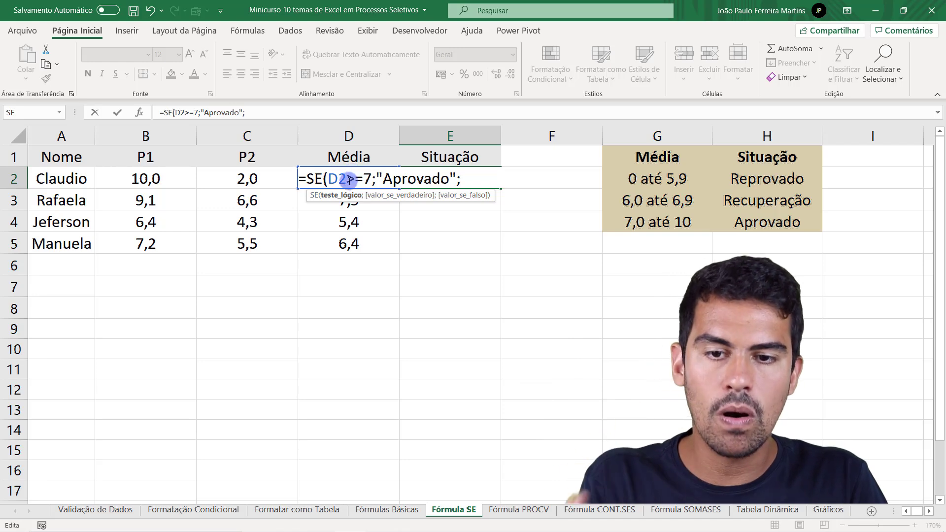
{"action": "left_click", "coordinate": [486, 177]}
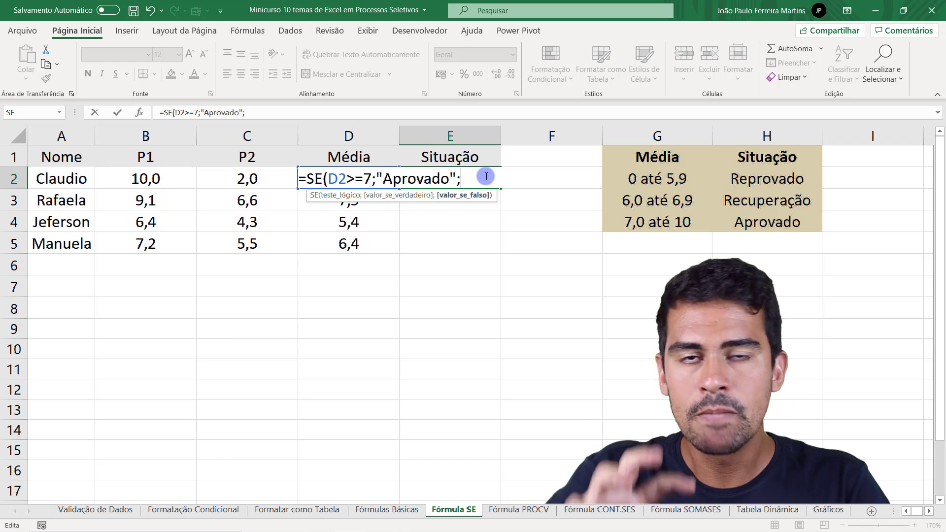
{"action": "left_click", "coordinate": [353, 195]}
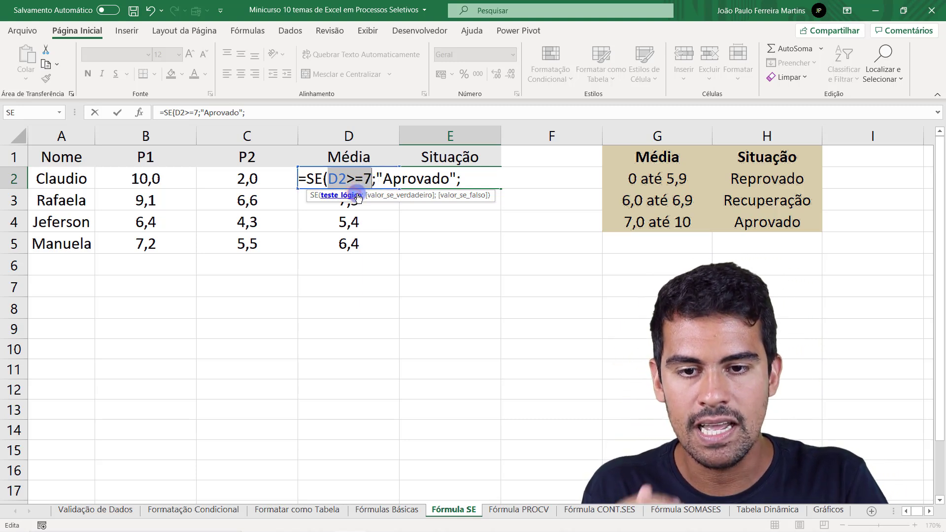
{"action": "left_click", "coordinate": [387, 196]}
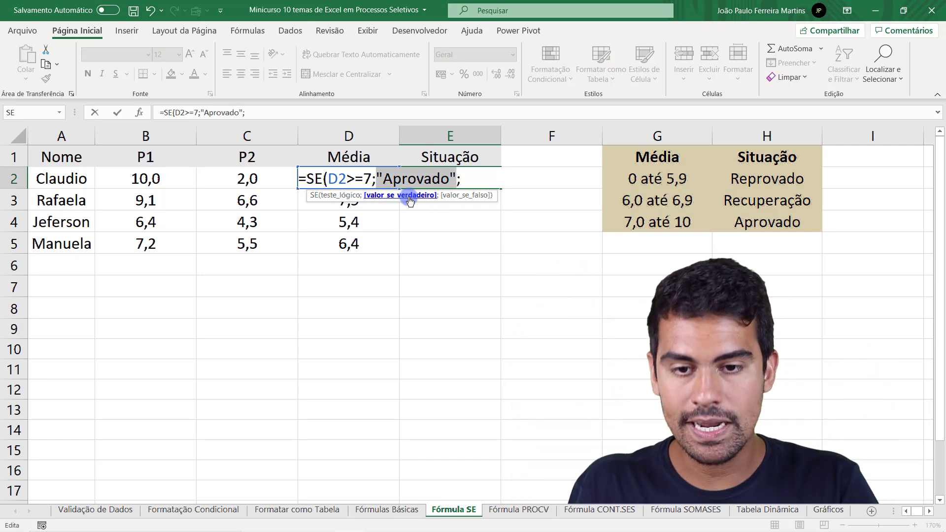
{"action": "left_click", "coordinate": [349, 196]}
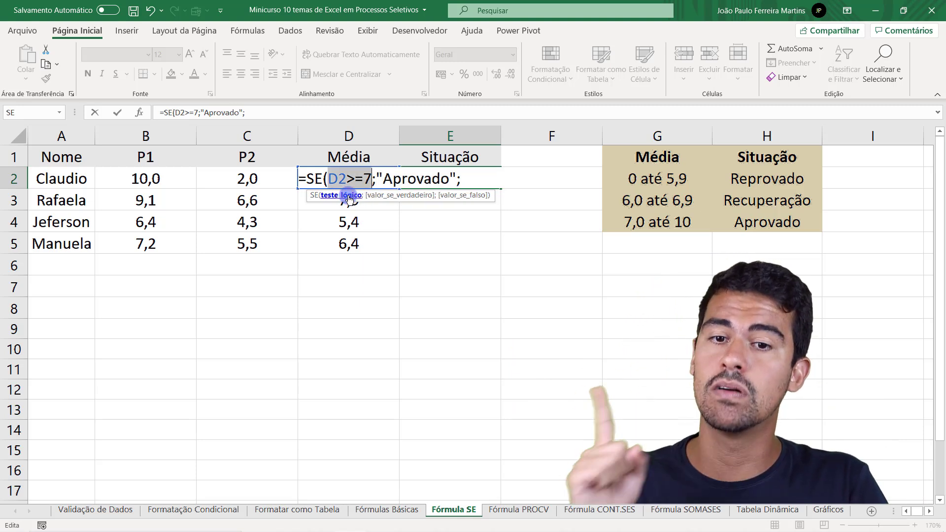
{"action": "left_click", "coordinate": [459, 196]}
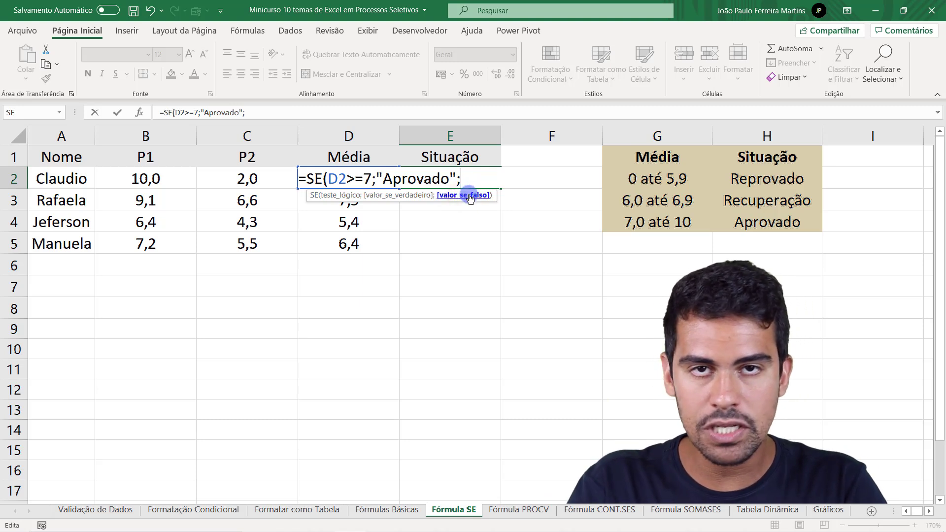
{"action": "type", "text": "Reprovado\""}
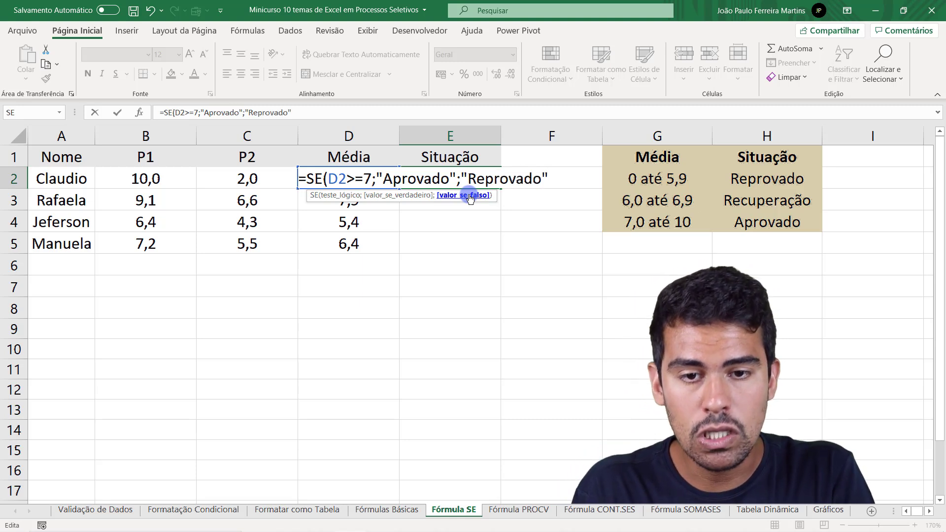
{"action": "key", "text": "BackSpace"}
{"action": "key", "text": "BackSpace"}
{"action": "key", "text": "BackSpace"}
{"action": "key", "text": "BackSpace"}
{"action": "key", "text": "BackSpace"}
{"action": "key", "text": "BackSpace"}
{"action": "key", "text": "BackSpace"}
{"action": "key", "text": "BackSpace"}
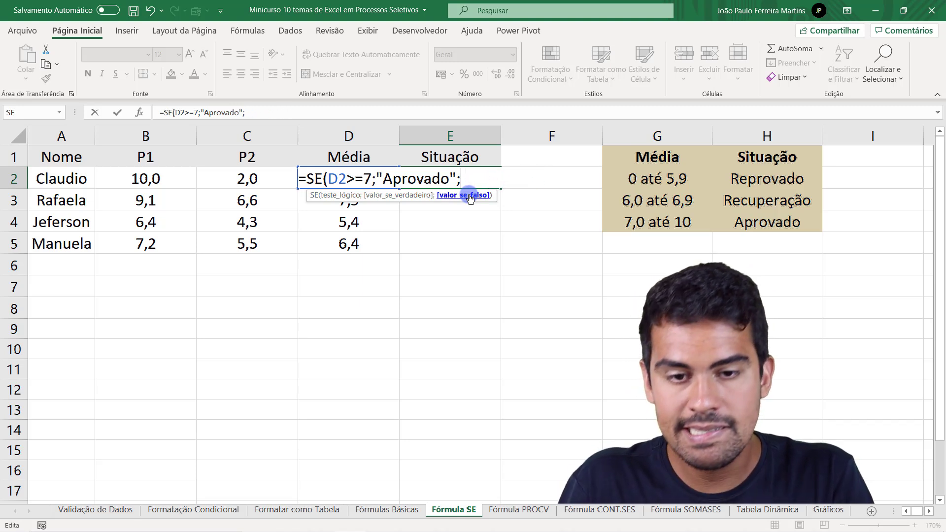
- Nest a second SE function as the value-if-false argument in E2 and start its logical test with D2
{"action": "type", "text": "SE("}
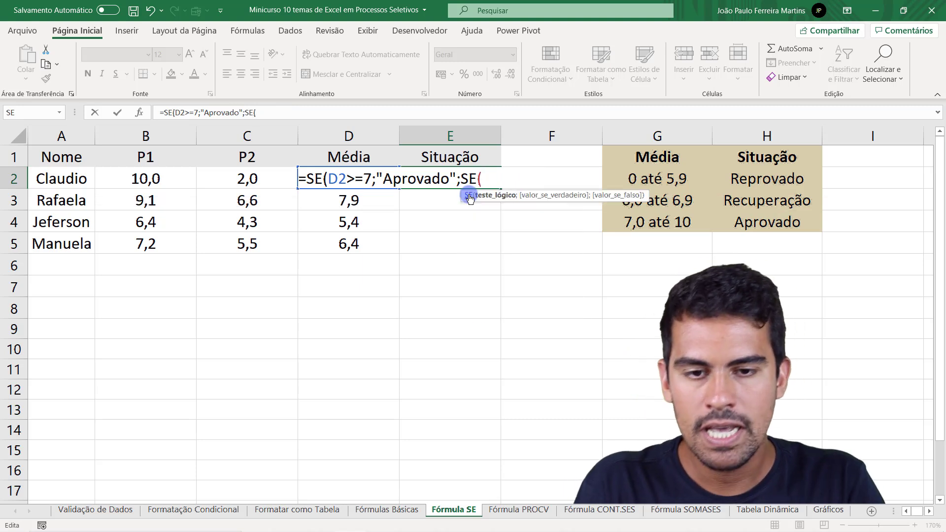
{"action": "left_click", "coordinate": [463, 178]}
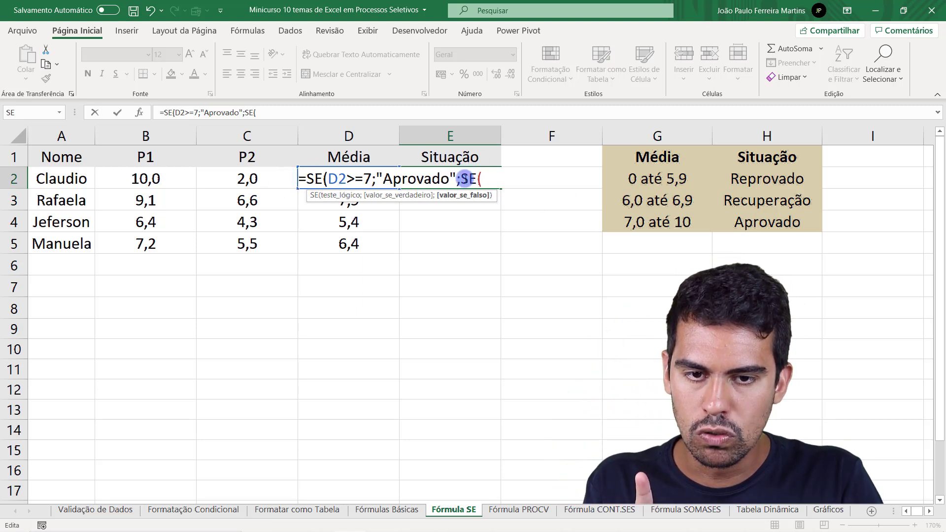
{"action": "left_click", "coordinate": [490, 180]}
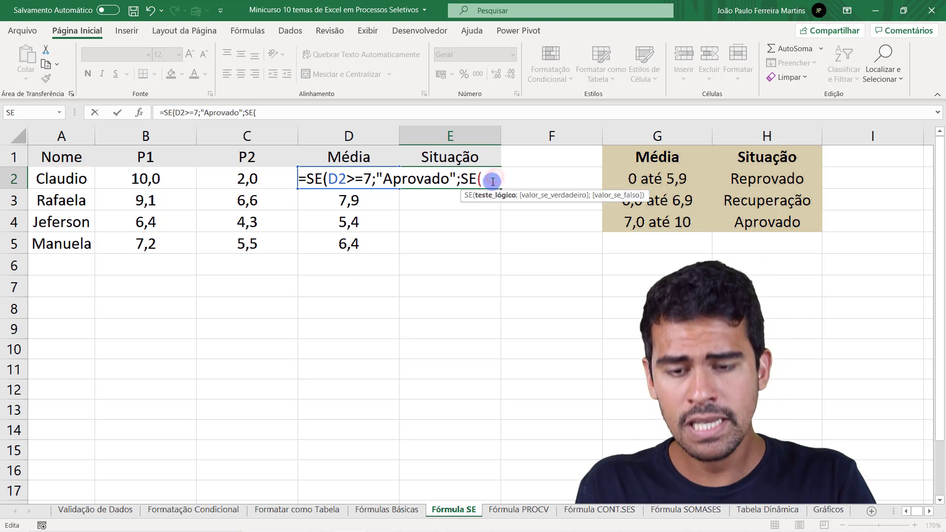
{"action": "type", "text": "D2"}
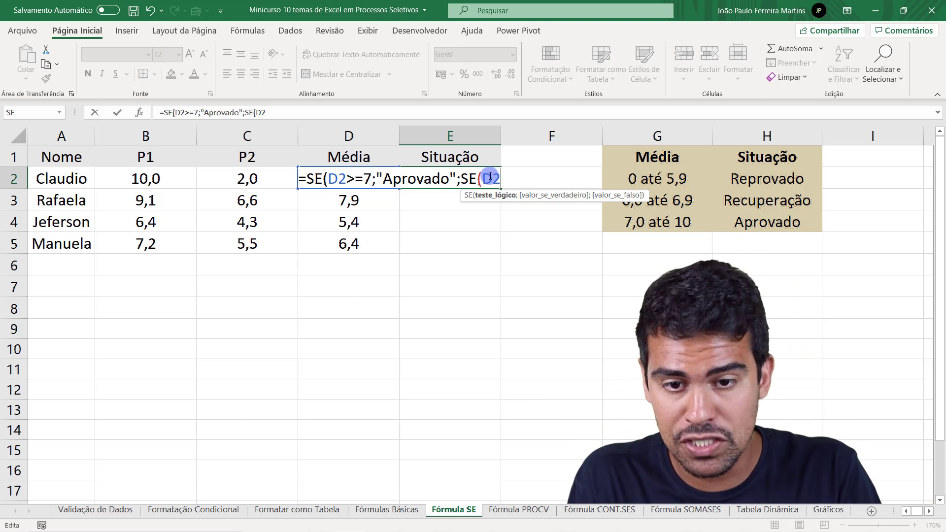
- Examine how the nested SE fills the outer formula's value-if-false argument and compare it with the other arguments
{"action": "left_click", "coordinate": [429, 178]}
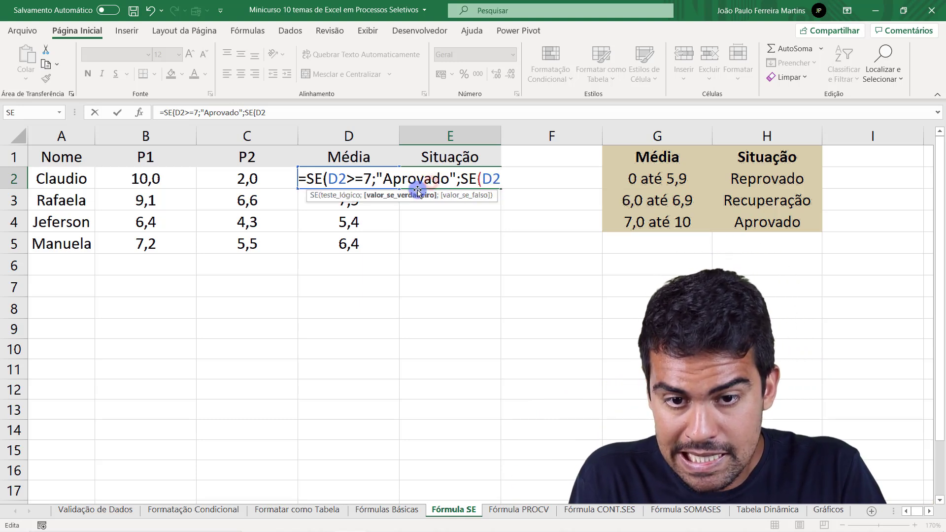
{"action": "left_click", "coordinate": [418, 196]}
{"action": "left_click", "coordinate": [467, 178]}
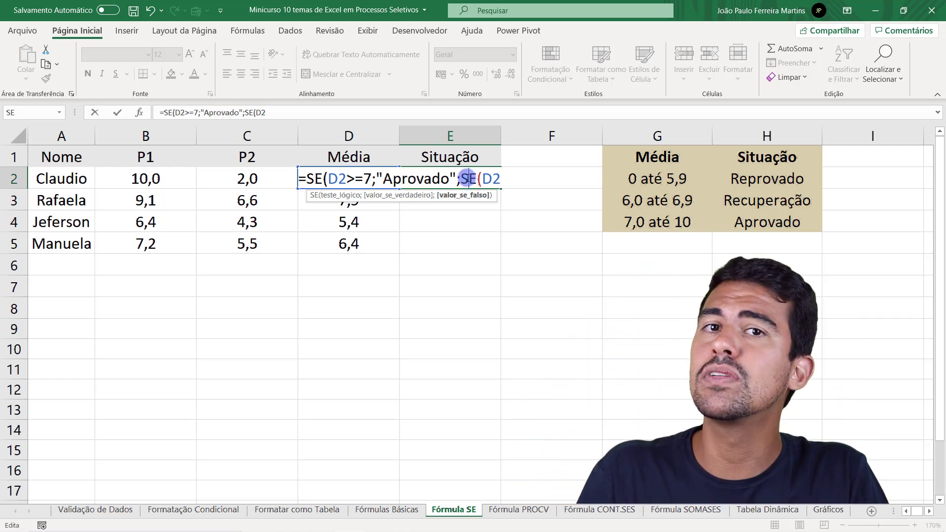
{"action": "left_click", "coordinate": [507, 176]}
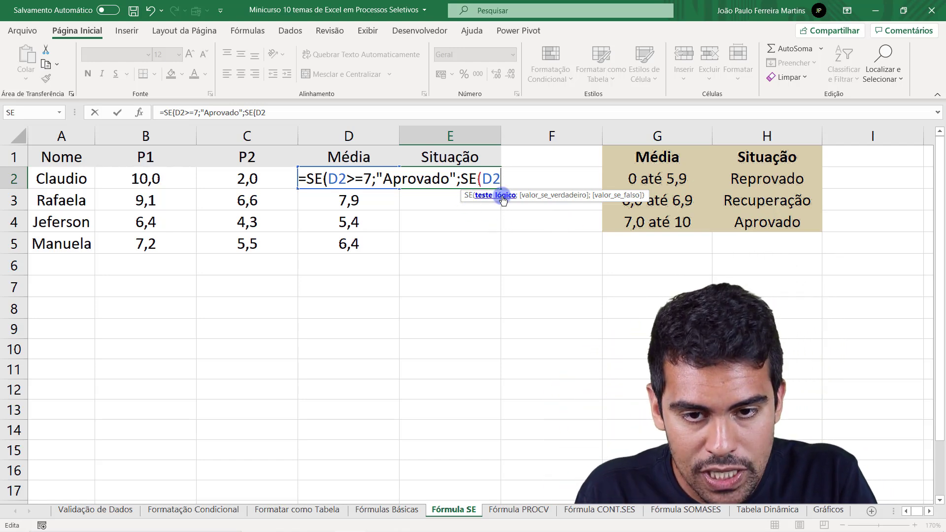
{"action": "left_click", "coordinate": [466, 179]}
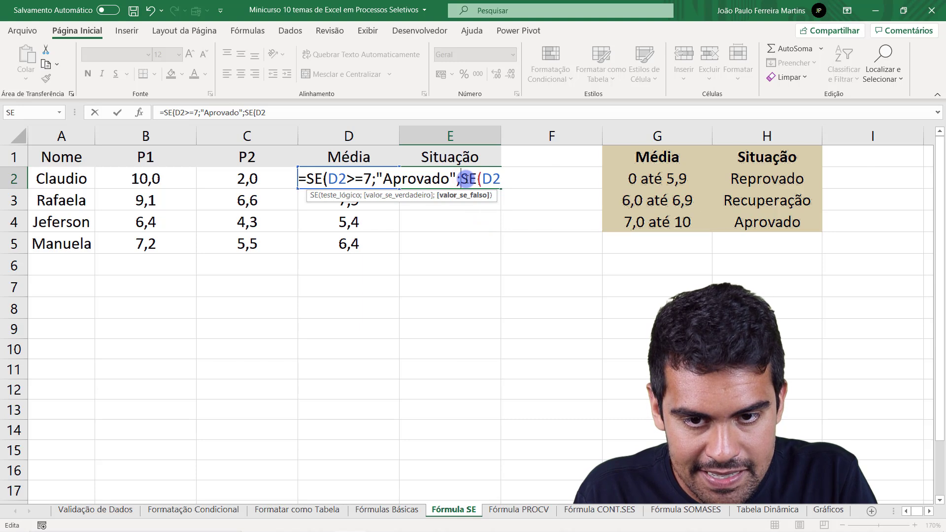
{"action": "left_click_drag", "start_coordinate": [461, 178], "coordinate": [478, 179]}
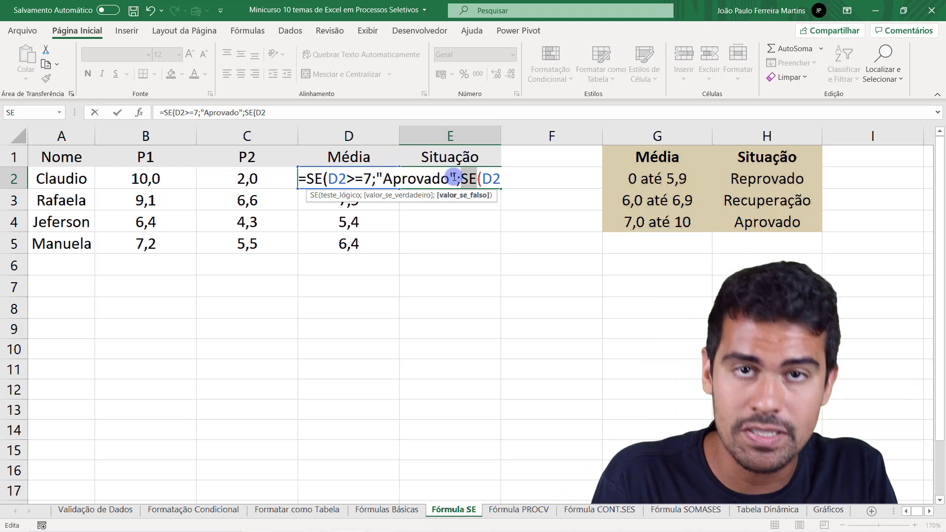
{"action": "left_click", "coordinate": [510, 177]}
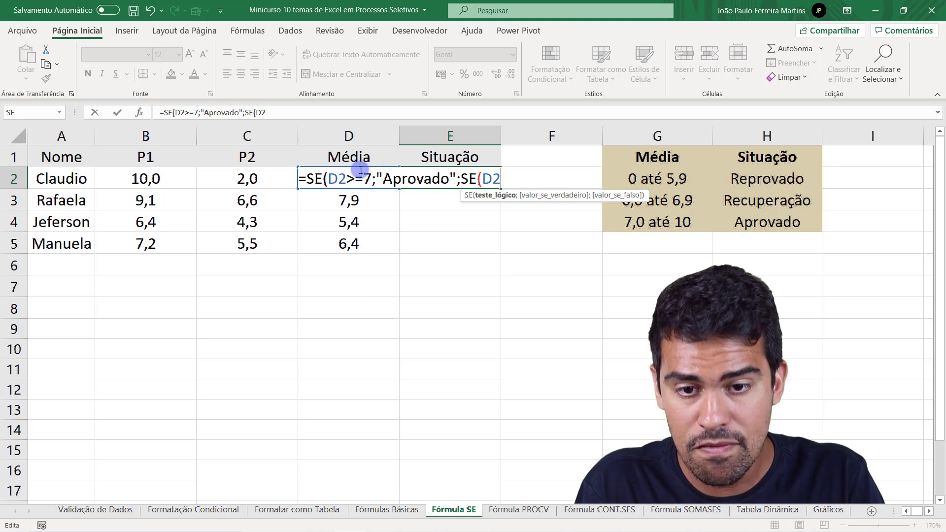
{"action": "left_click", "coordinate": [464, 179]}
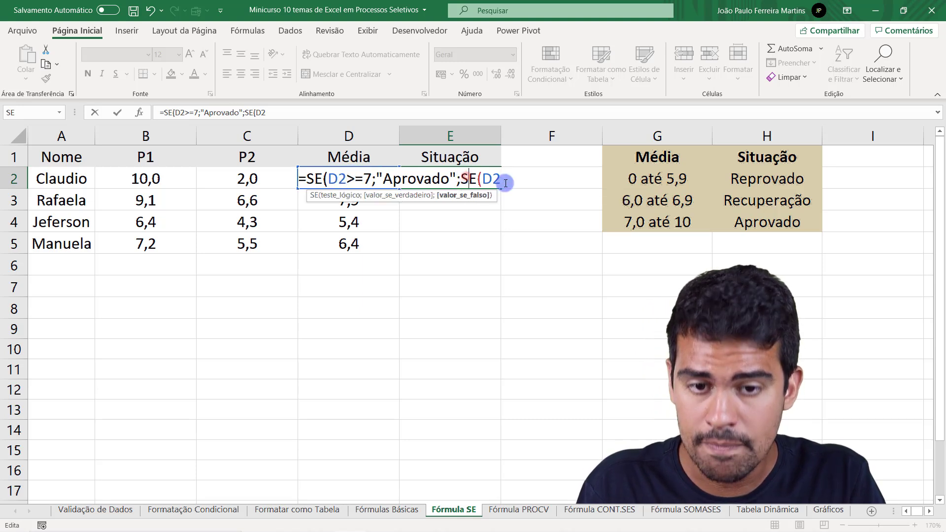
- Complete the nested SE's logical test in E2 as D2>=6 and enter "Recuperação" as its value-if-true argument
{"action": "left_click", "coordinate": [505, 179]}
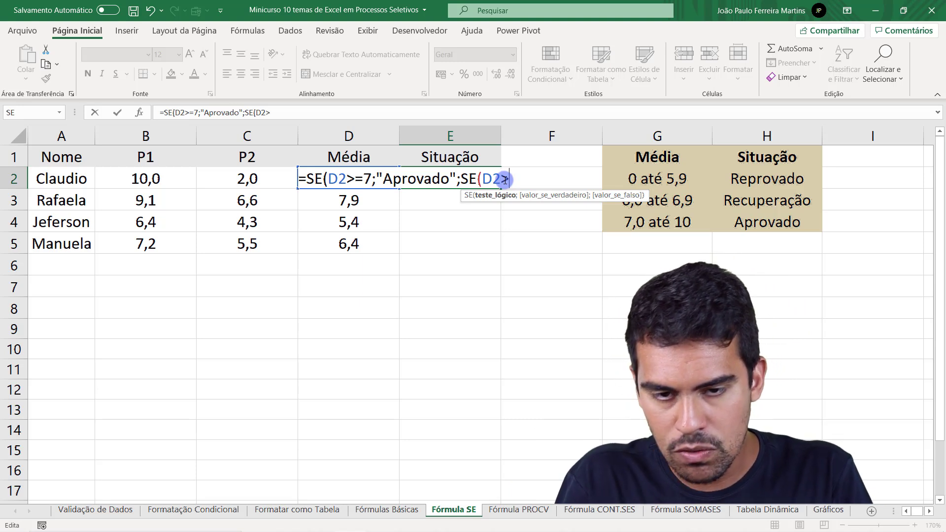
{"action": "type", "text": ">="}
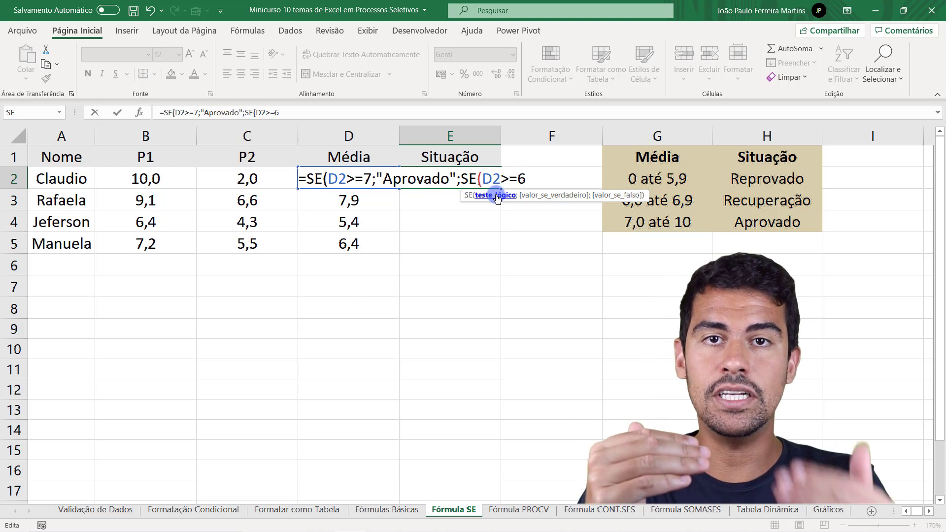
{"action": "type", "text": "6;"}
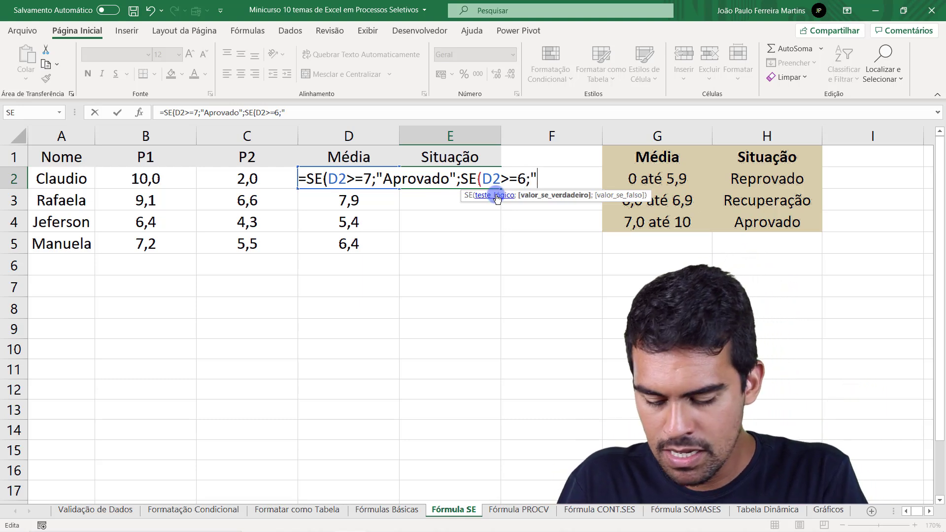
{"action": "type", "text": "\"rEC"}
{"action": "key", "text": "BackSpace"}
{"action": "key", "text": "BackSpace"}
{"action": "type", "text": "Recuperação"}
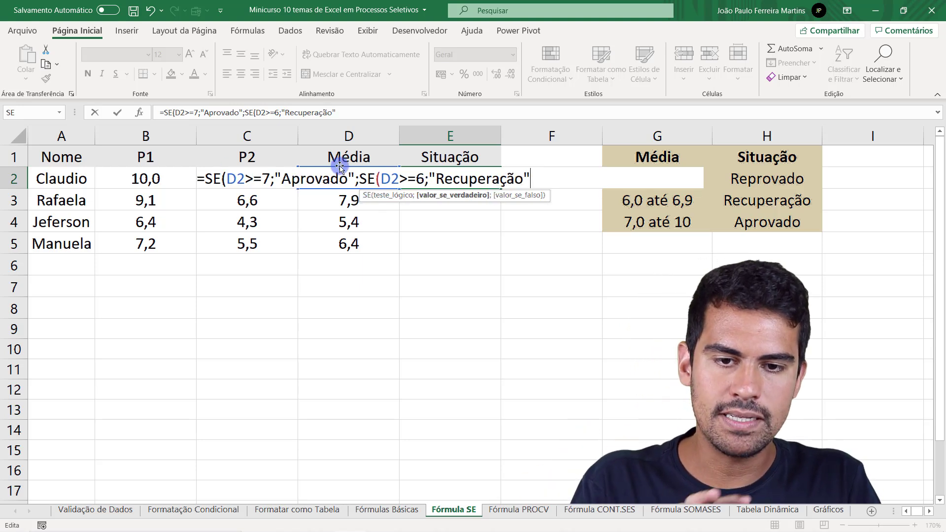
- Finish the formula in E2 with "Reprovado" as the nested SE's value-if-false argument, closing both functions
{"action": "type", "text": ";\"Reprovado"}
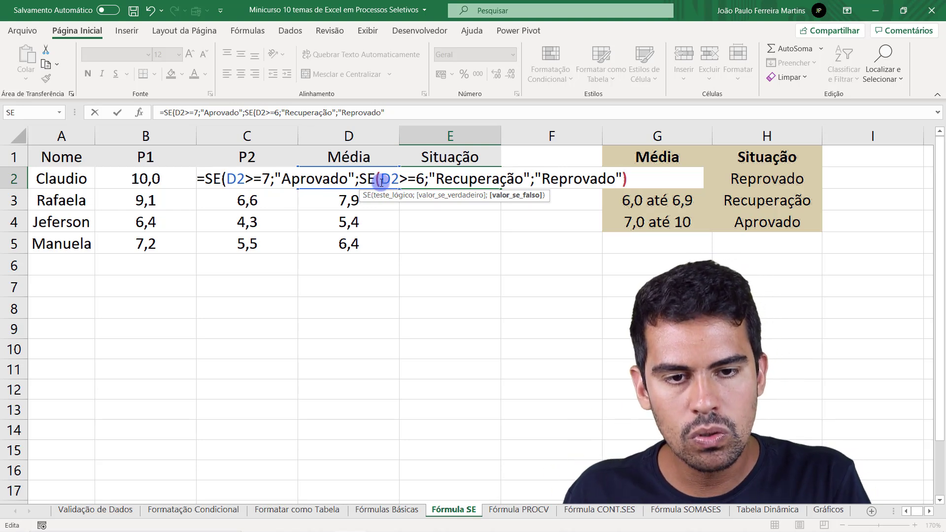
{"action": "type", "text": ")"}
{"action": "key", "text": "Return"}
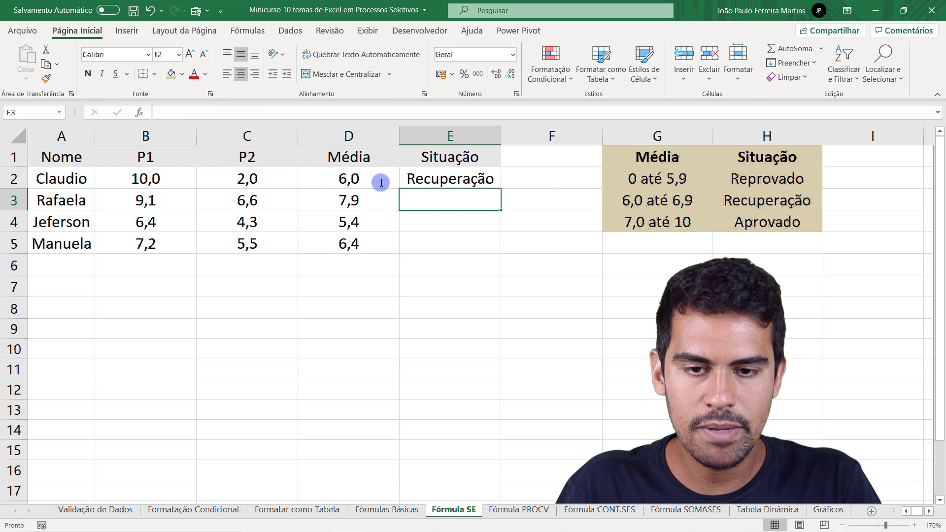
- Review the nested SE formula in E2, copy it down through E5, and check each student's situation
{"action": "left_click", "coordinate": [473, 181]}
{"action": "double_click", "coordinate": [459, 181]}
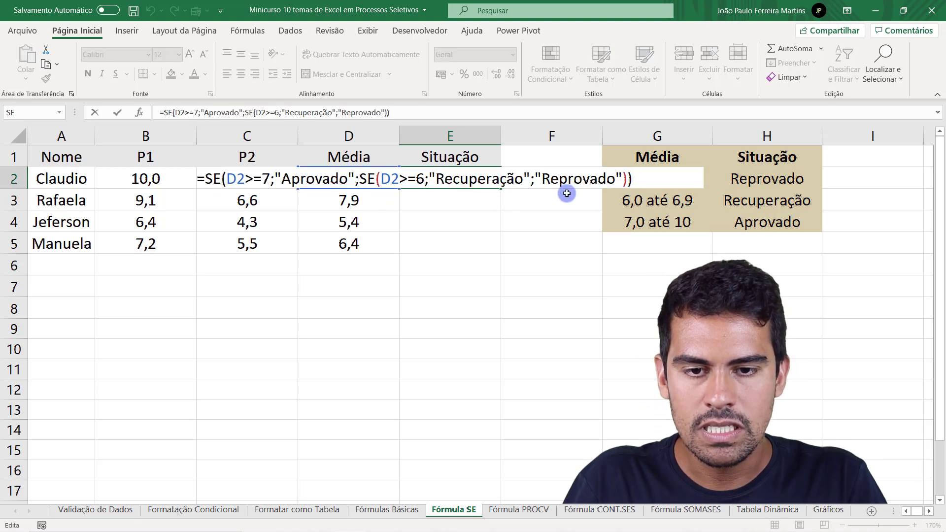
{"action": "key", "text": "Escape"}
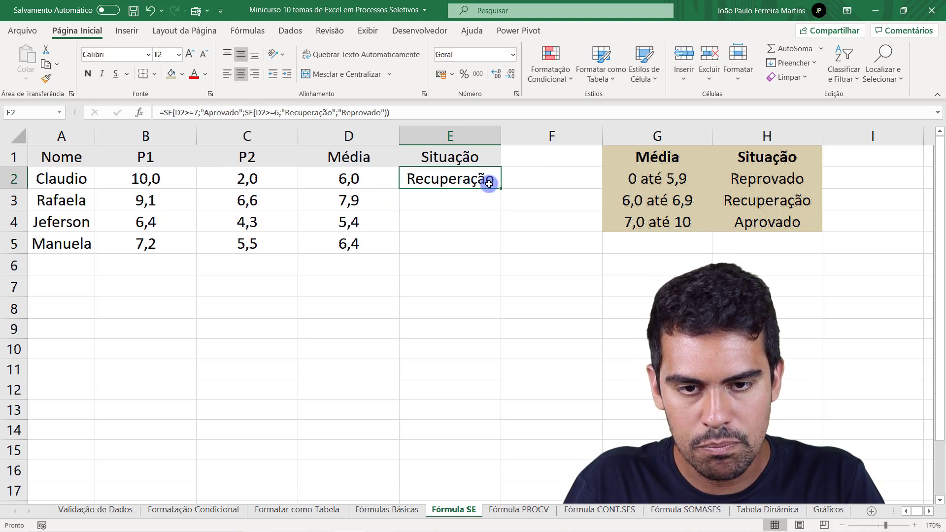
{"action": "left_click_drag", "start_coordinate": [500, 188], "coordinate": [499, 249]}
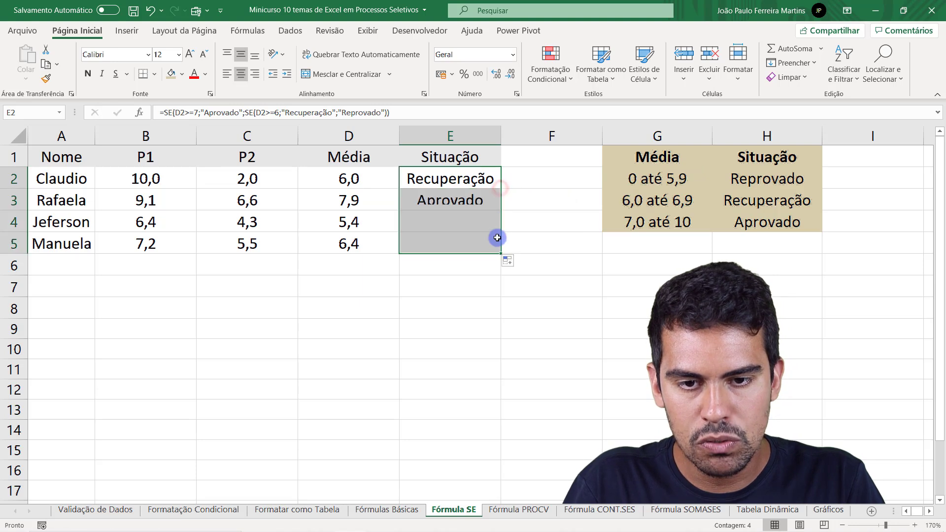
{"action": "left_click", "coordinate": [479, 178]}
{"action": "left_click", "coordinate": [456, 201]}
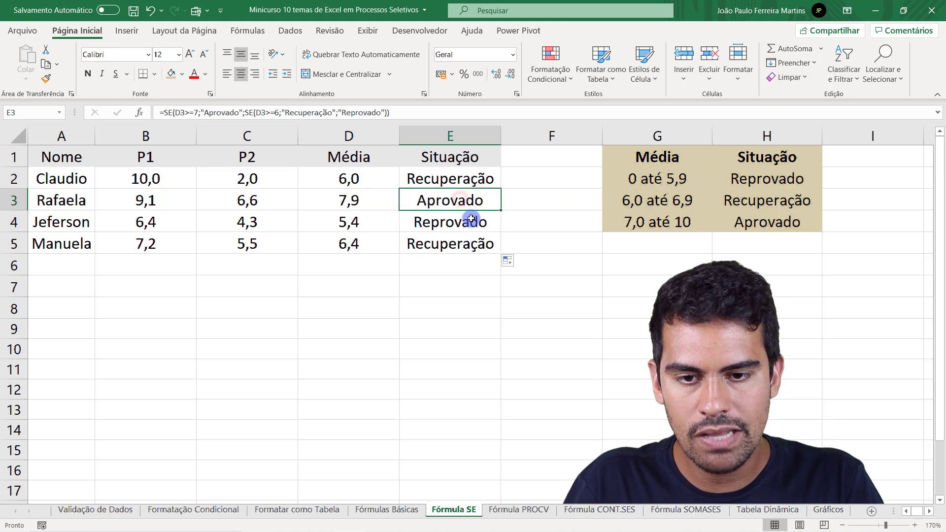
{"action": "left_click", "coordinate": [472, 219]}
{"action": "left_click", "coordinate": [424, 253]}
- Set the P1 grade in B5 to 0 and check the formula result in E5
{"action": "left_click", "coordinate": [259, 244]}
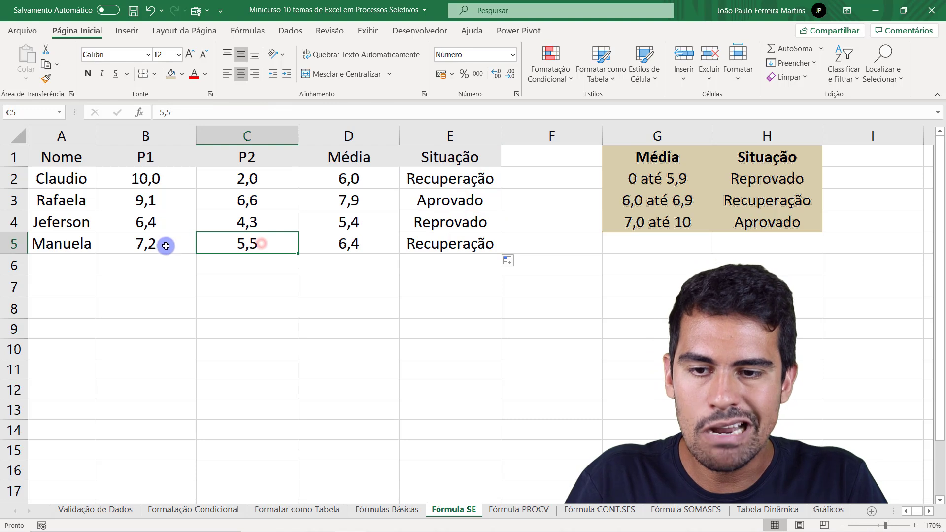
{"action": "left_click", "coordinate": [168, 244]}
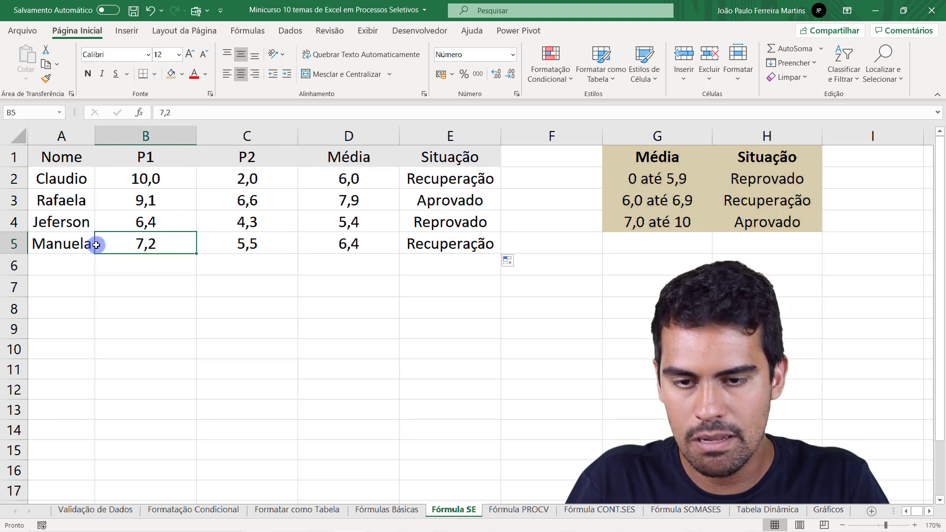
{"action": "type", "text": "0"}
{"action": "key", "text": "Return"}
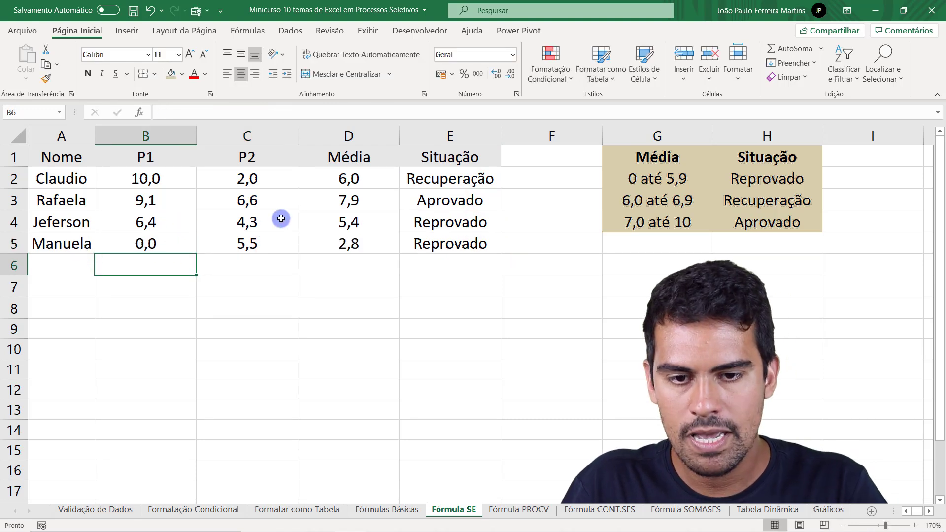
{"action": "left_click", "coordinate": [434, 244]}
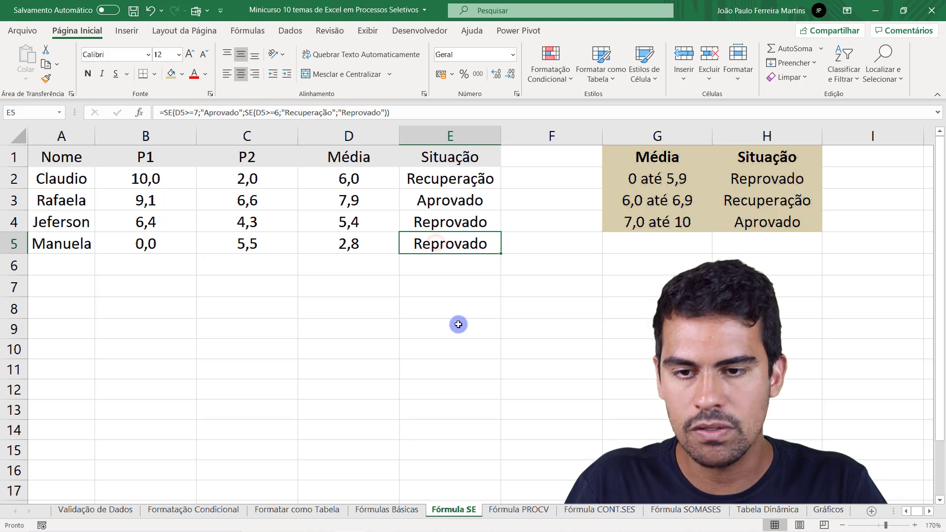
- Set the P1 grade in B3 to 2 and check the situation in E3
{"action": "left_click", "coordinate": [143, 200]}
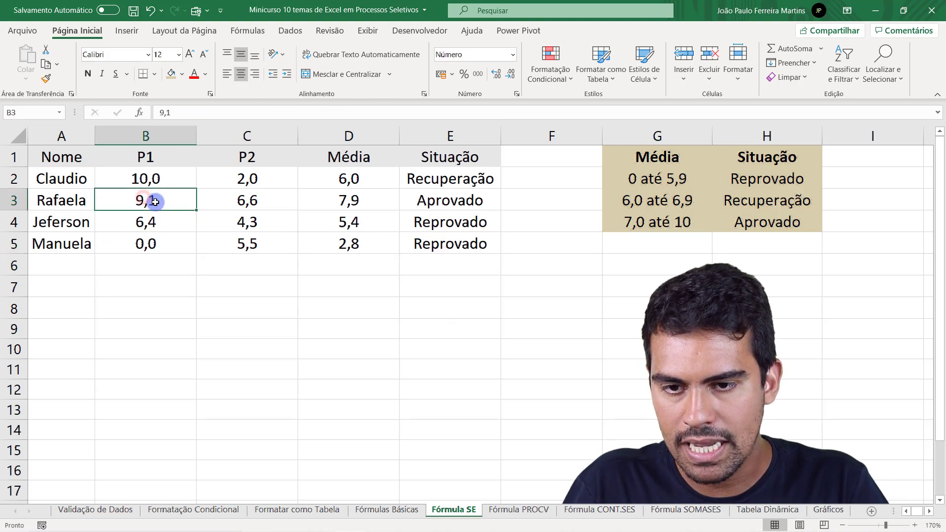
{"action": "type", "text": "2"}
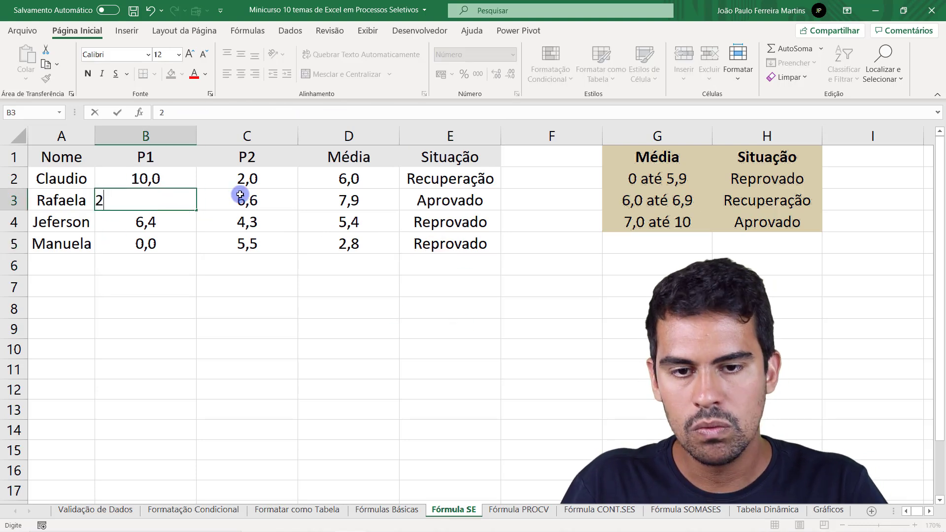
{"action": "key", "text": "Return"}
{"action": "left_click", "coordinate": [465, 204]}
- Review the situations in E2:E5 and examine the complete nested SE formula in E2
{"action": "left_click_drag", "start_coordinate": [463, 181], "coordinate": [467, 243]}
{"action": "double_click", "coordinate": [464, 182]}
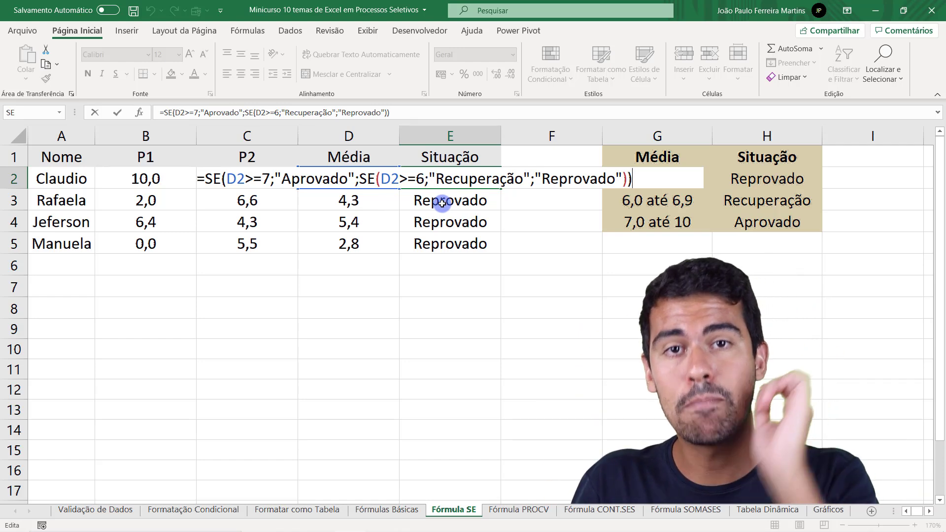
{"action": "key", "text": "ctrl+Return"}
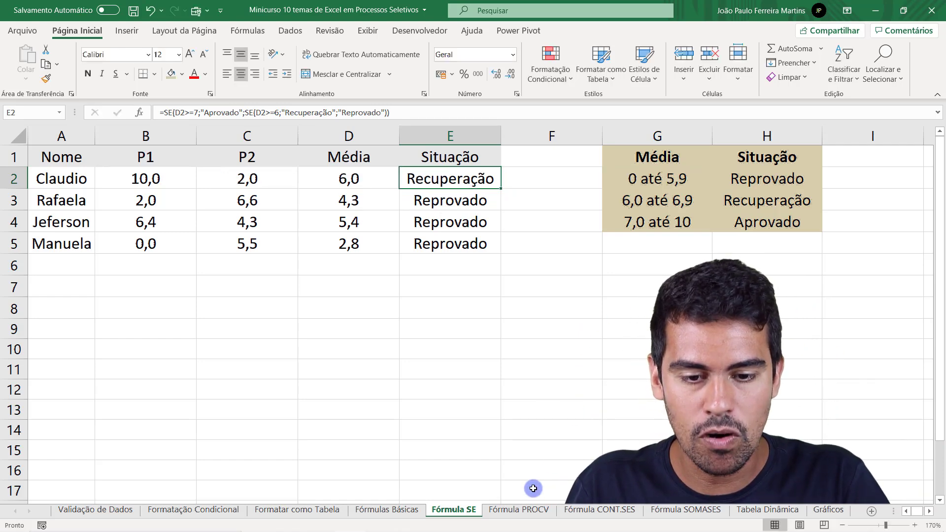
- Switch to the Fórmula PROCV sheet
{"action": "left_click", "coordinate": [517, 510]}
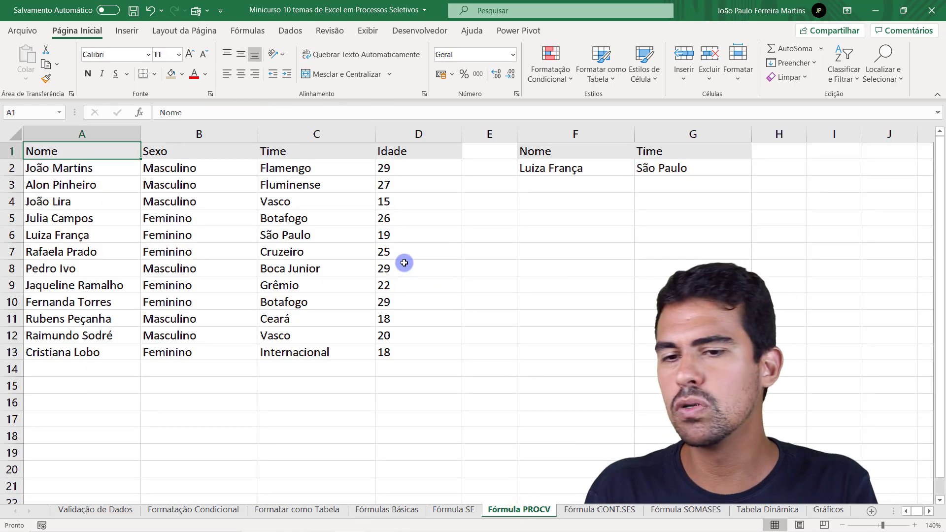